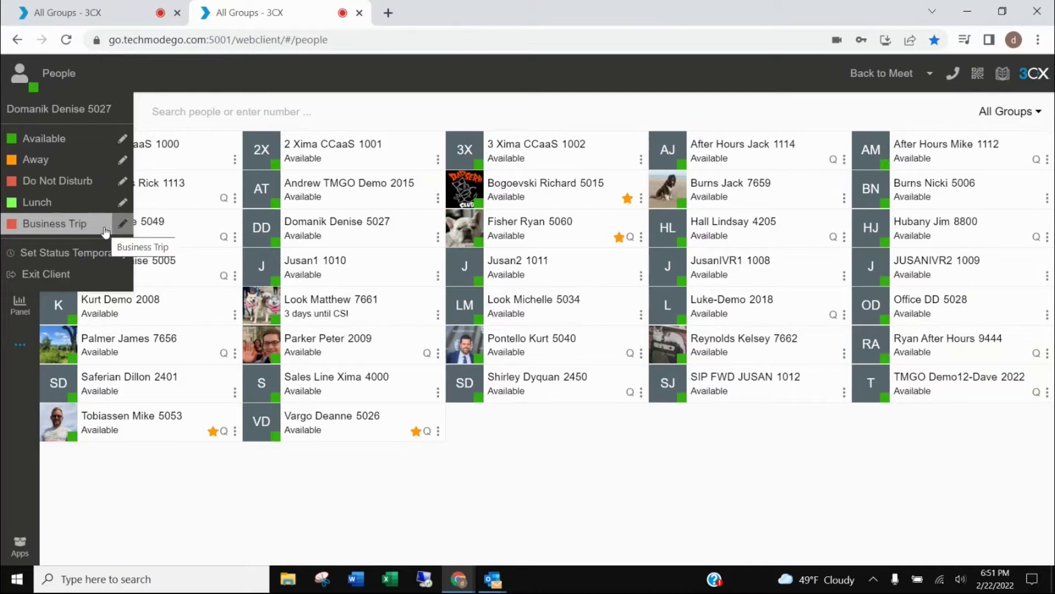
Step: Switch your presence to Do Not Disturb, then back to Available
{"action": "left_click", "coordinate": [65, 181]}
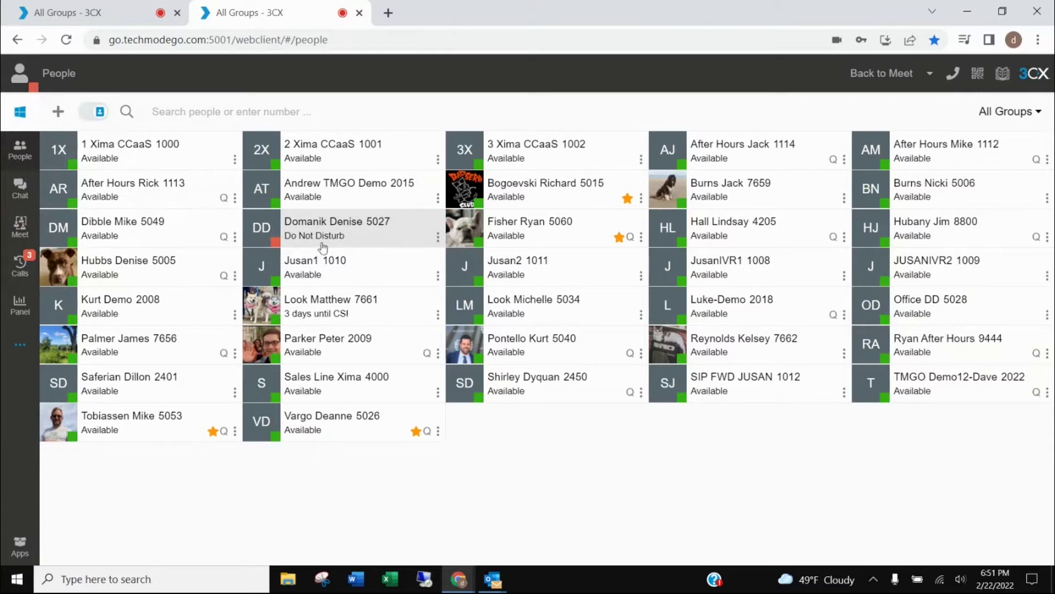
{"action": "left_click", "coordinate": [19, 75]}
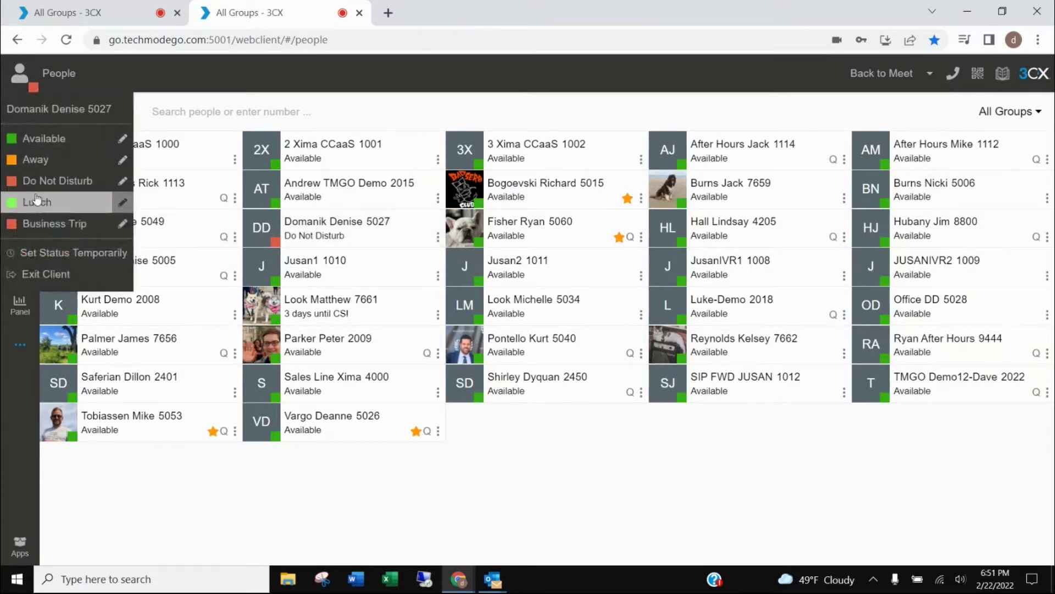
{"action": "left_click", "coordinate": [31, 142]}
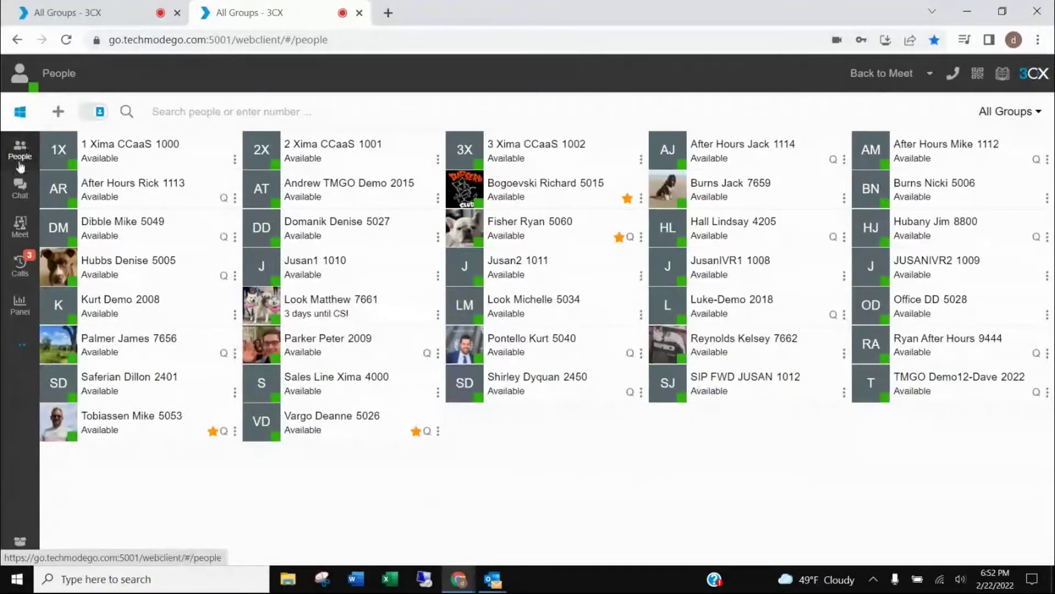
{"action": "mouse_move", "coordinate": [411, 162]}
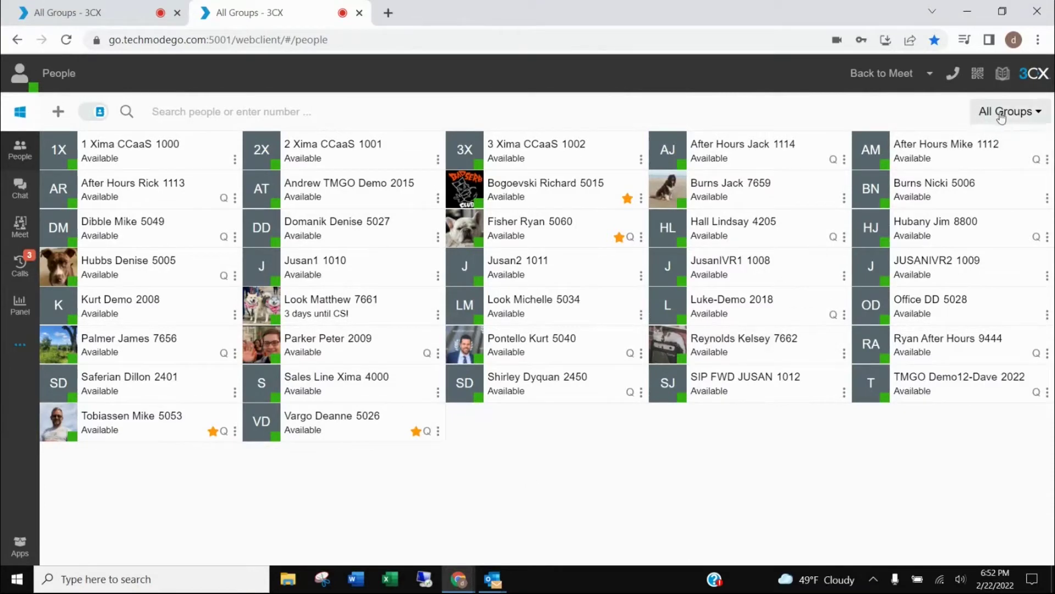
{"action": "left_click", "coordinate": [1039, 117]}
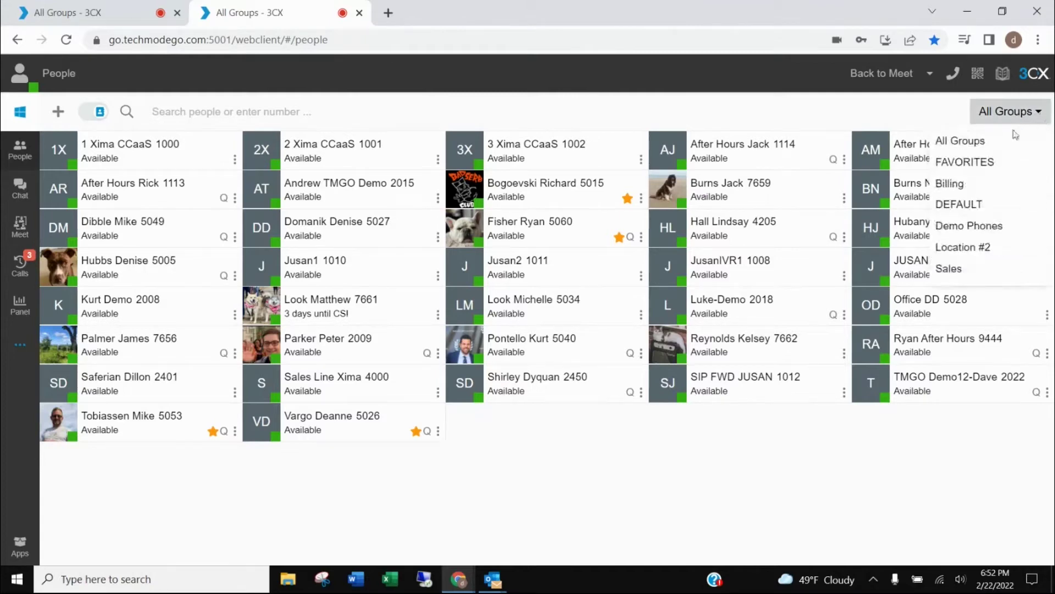
{"action": "left_click", "coordinate": [975, 170]}
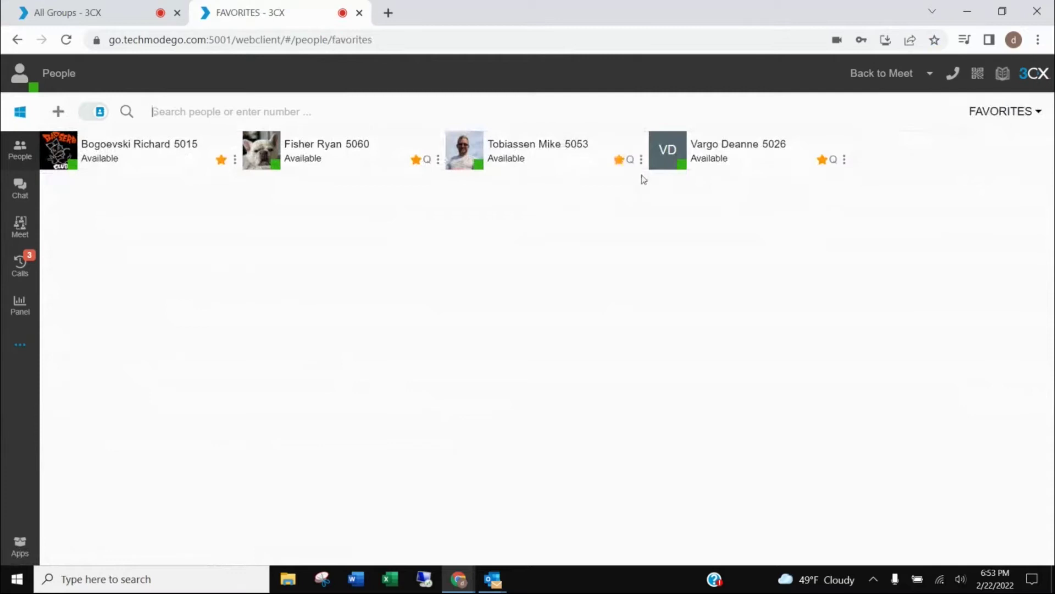
{"action": "left_click", "coordinate": [1041, 112]}
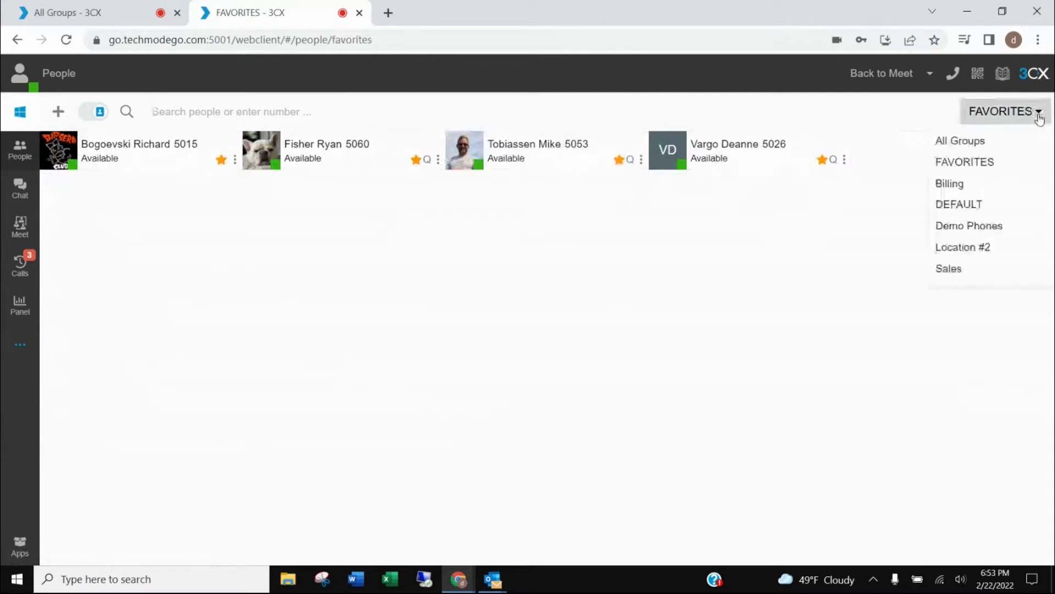
{"action": "left_click", "coordinate": [970, 144]}
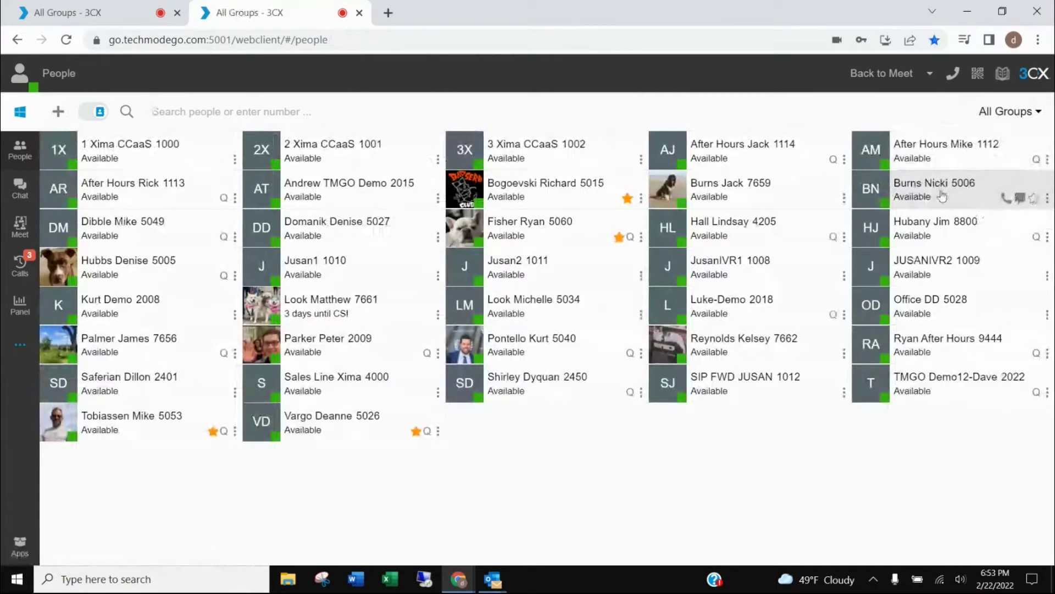
Step: Star the last contact in row two and the first in row six, then filter to FAVORITES
{"action": "left_click", "coordinate": [1035, 203]}
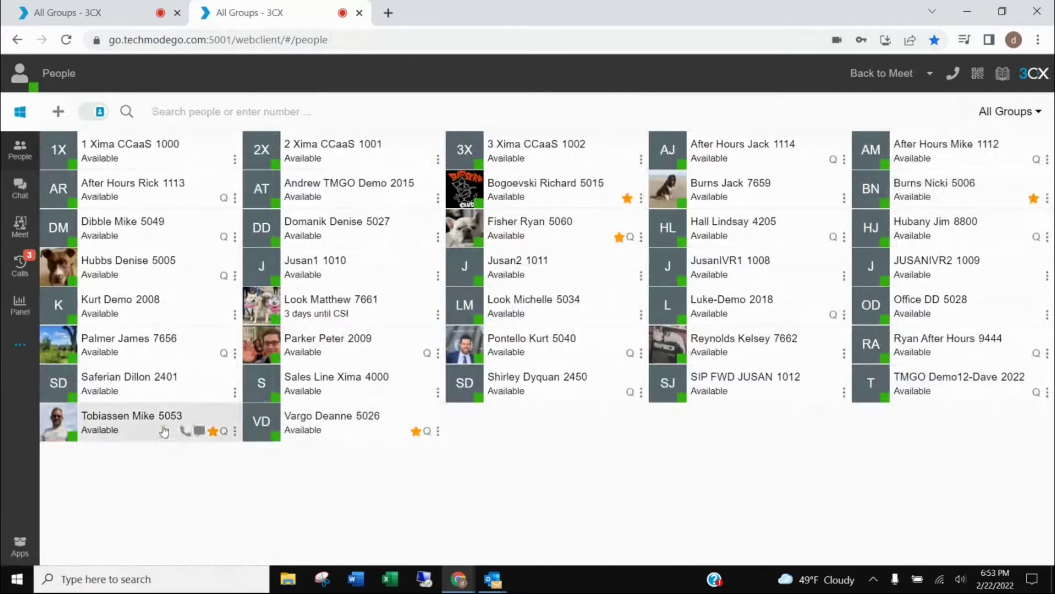
{"action": "left_click", "coordinate": [213, 353]}
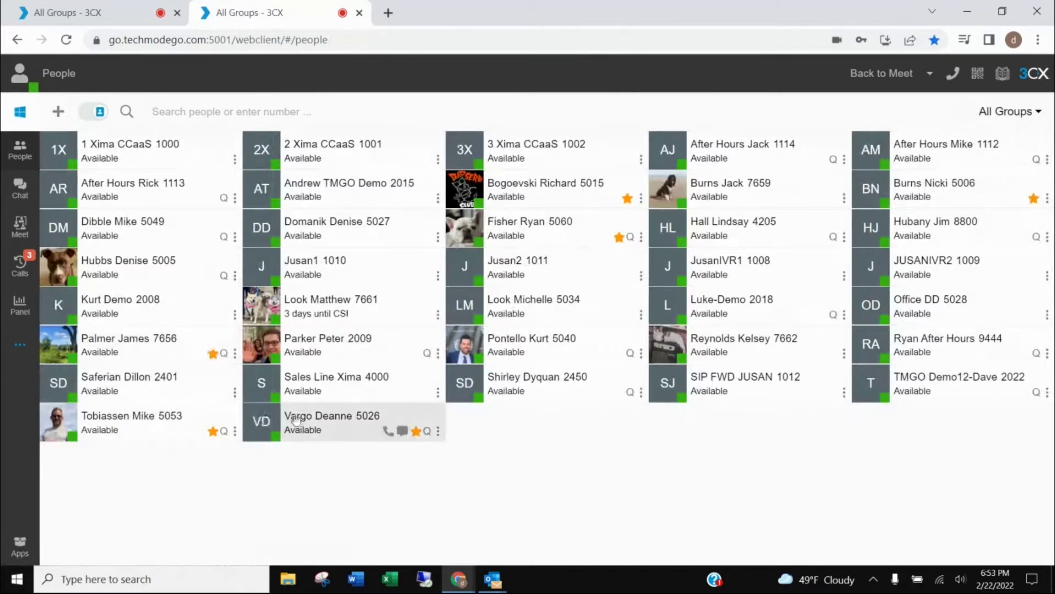
{"action": "left_click", "coordinate": [1032, 113]}
{"action": "left_click", "coordinate": [984, 161]}
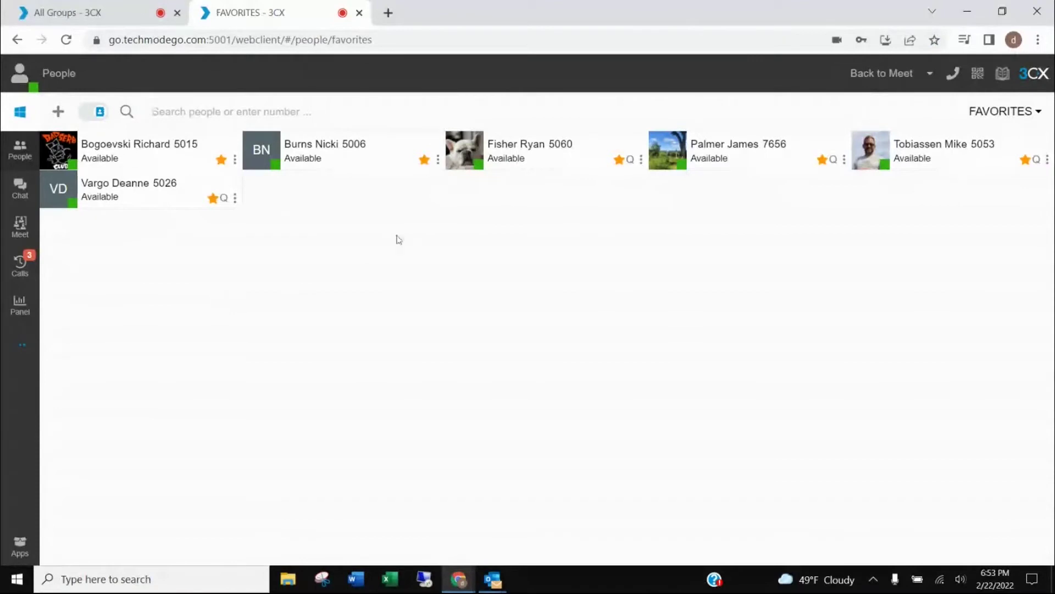
Step: Unstar the second and fourth favourite cards, then show All Groups again
{"action": "left_click", "coordinate": [425, 163]}
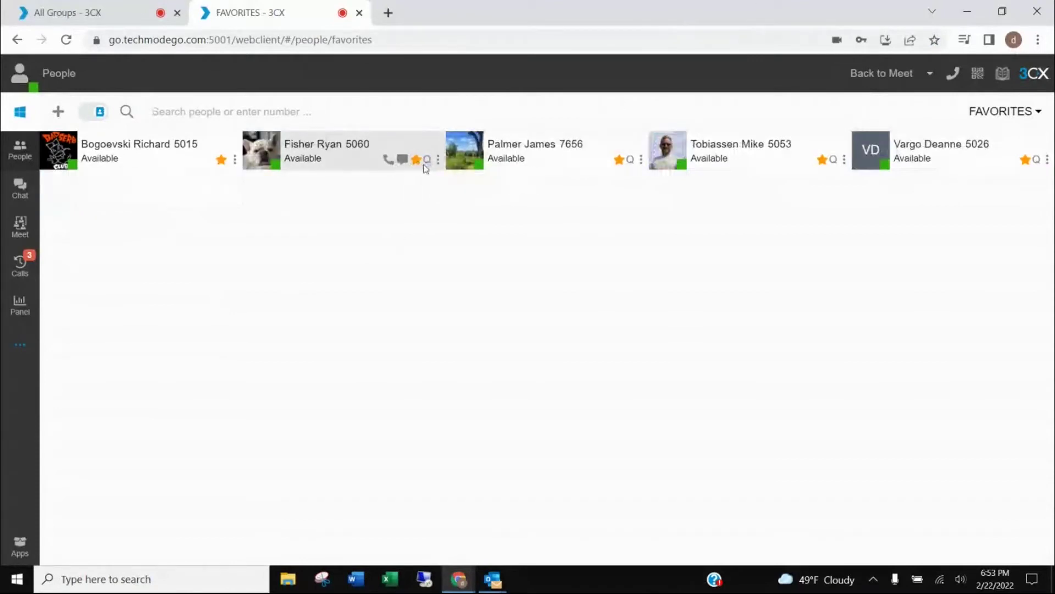
{"action": "mouse_move", "coordinate": [770, 165]}
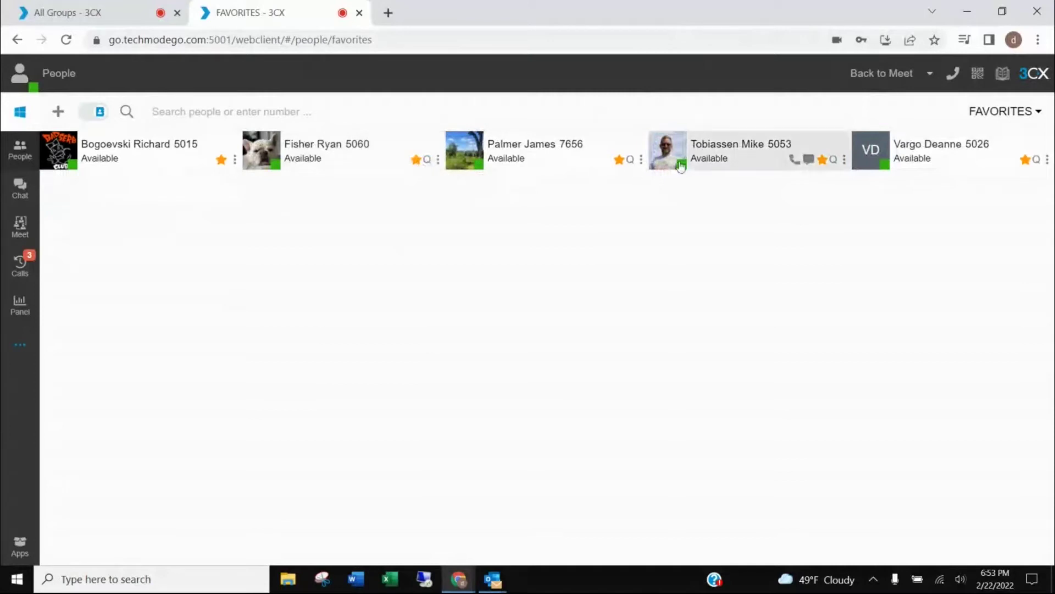
{"action": "left_click", "coordinate": [823, 160]}
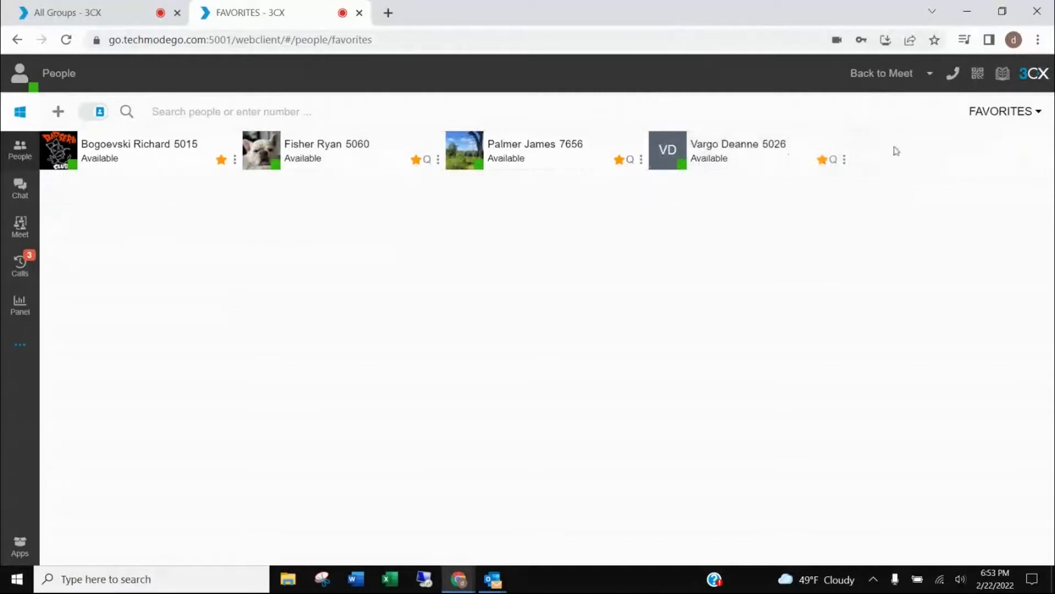
{"action": "left_click", "coordinate": [1004, 113]}
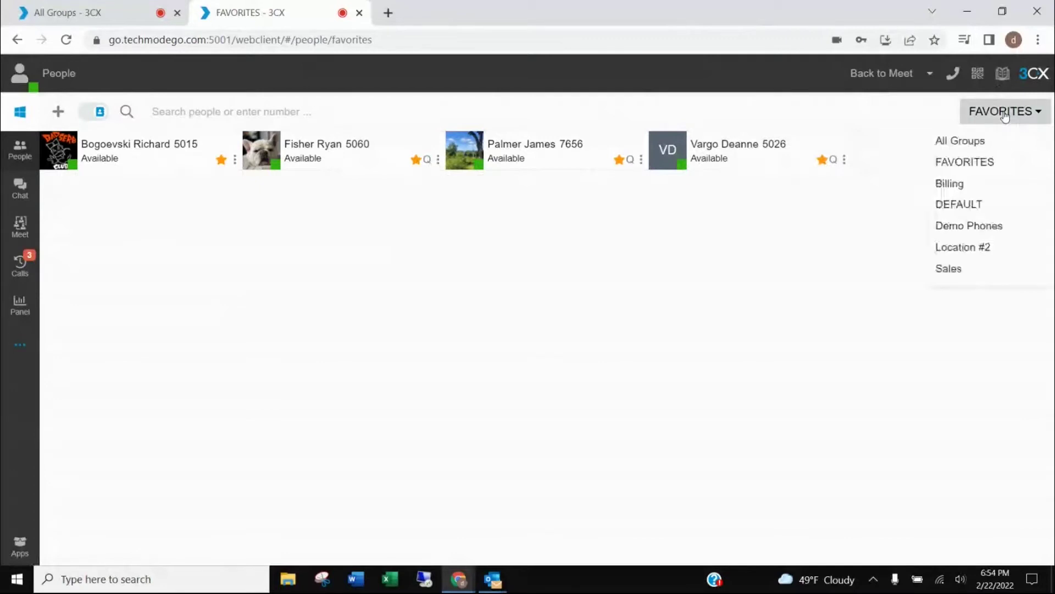
{"action": "left_click", "coordinate": [972, 144]}
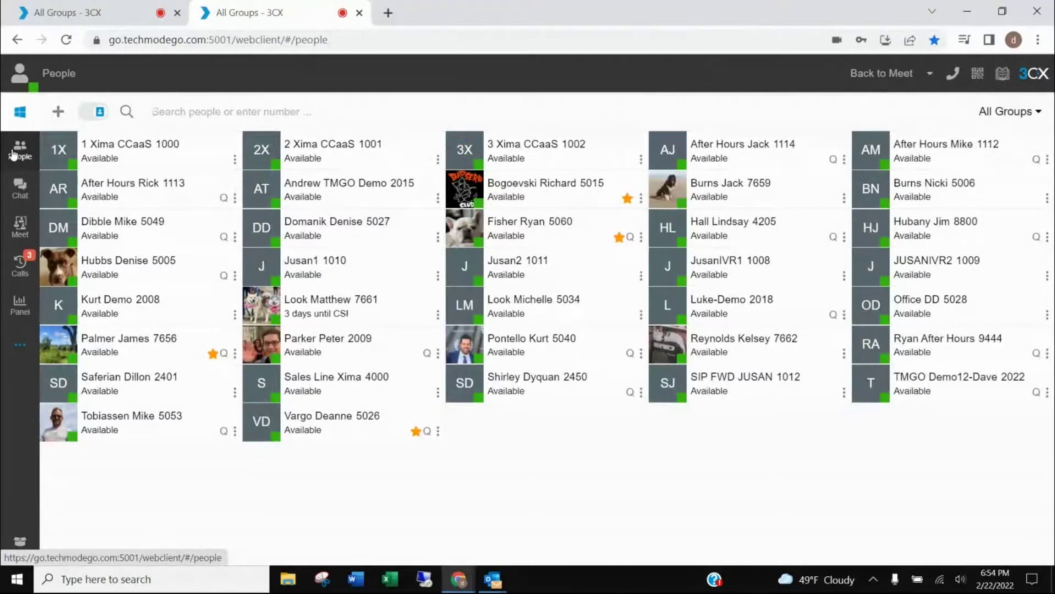
{"action": "left_click", "coordinate": [19, 190]}
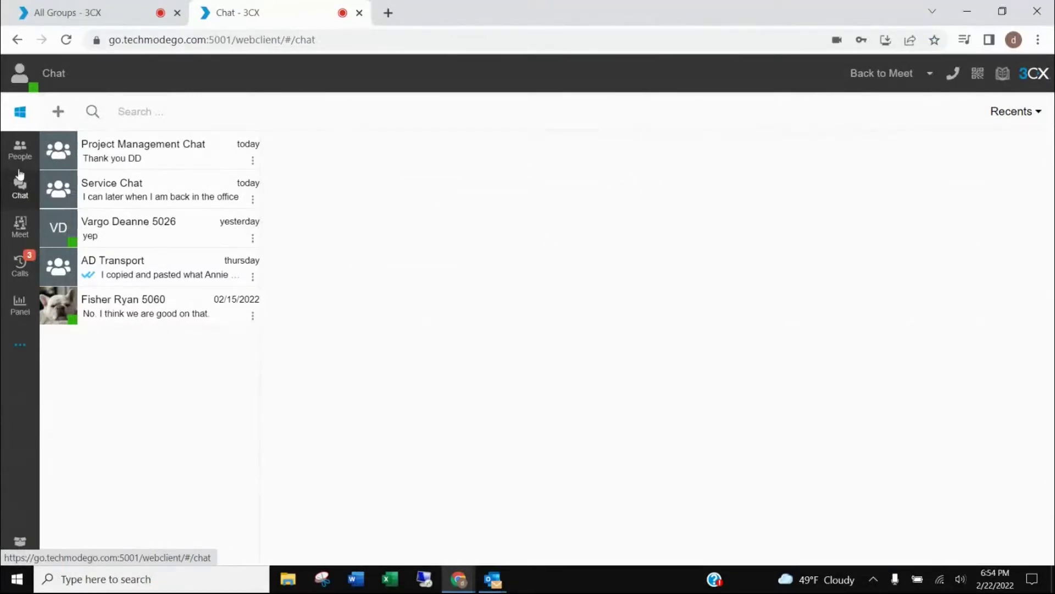
{"action": "left_click", "coordinate": [20, 150]}
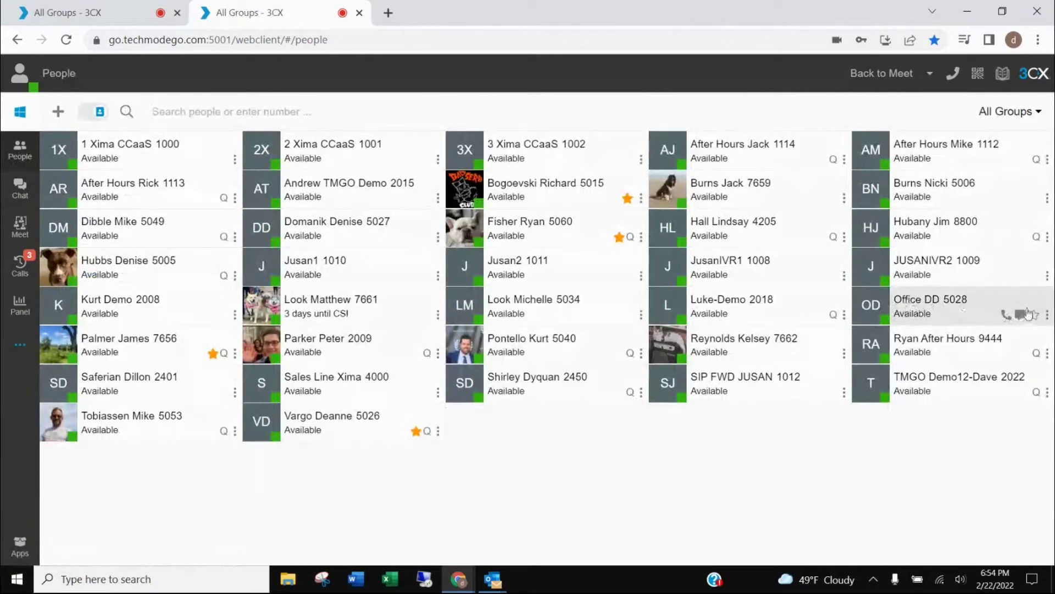
Step: Send 'HI!' to Office DD 5028 and return to the chat list
{"action": "left_click", "coordinate": [1021, 315]}
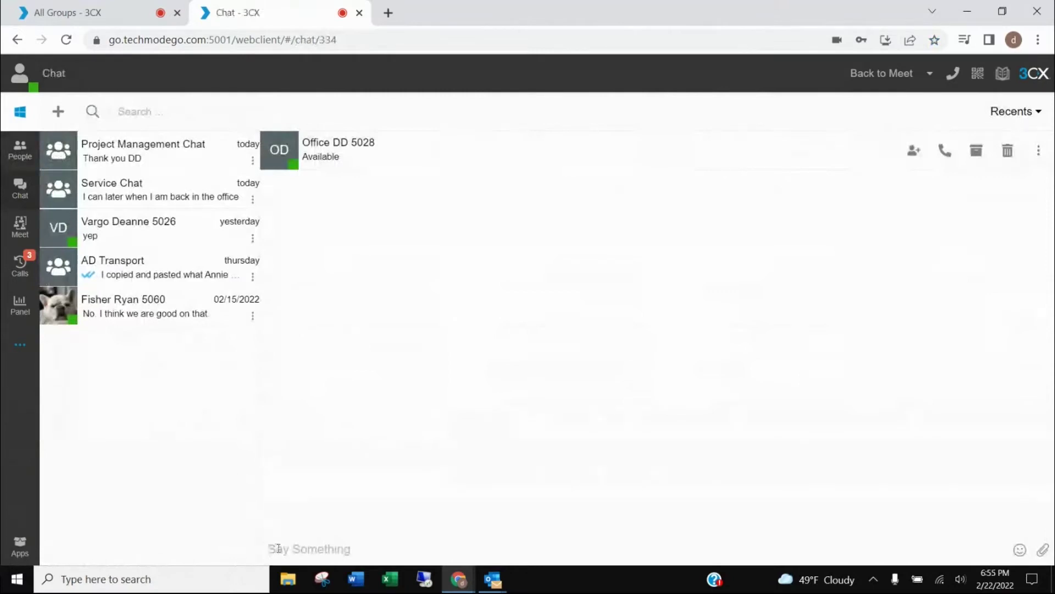
{"action": "type", "text": "HI!"}
{"action": "key", "text": "Return"}
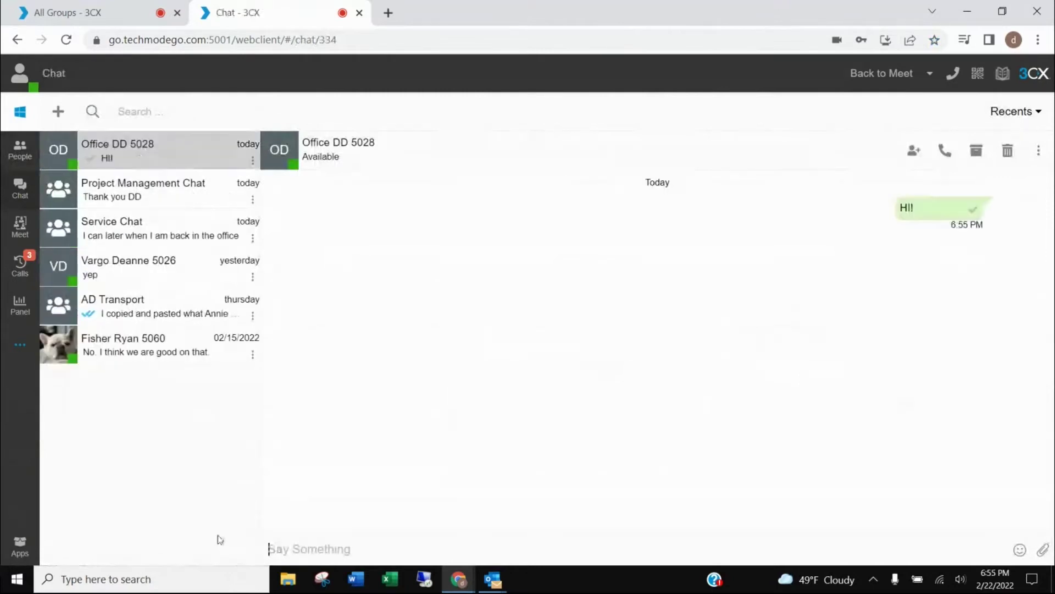
{"action": "left_click", "coordinate": [21, 189]}
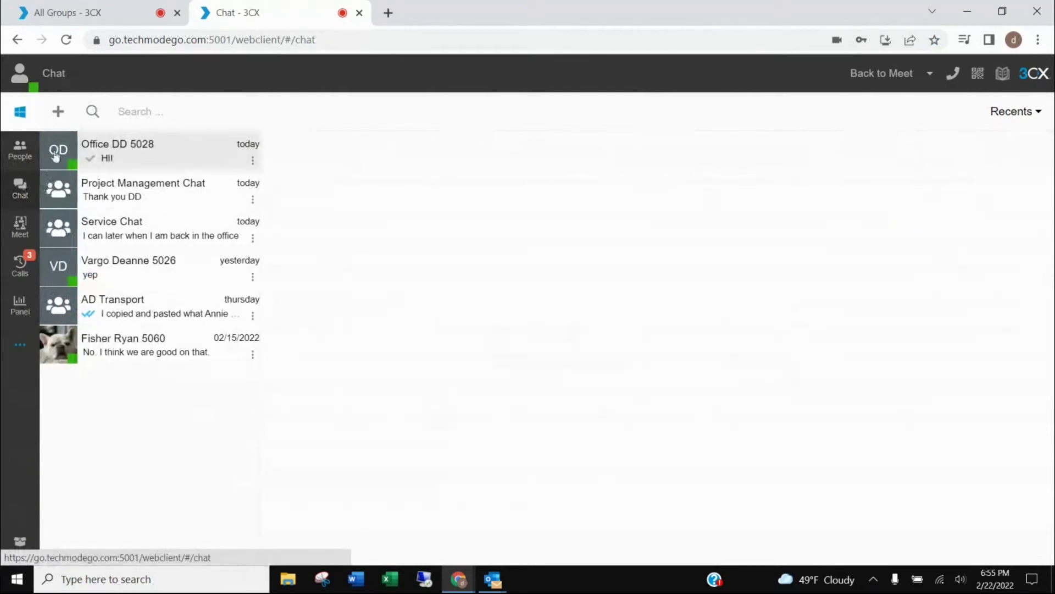
Step: Start a one-to-one chat with the second contact matching 'ric'
{"action": "left_click", "coordinate": [59, 114]}
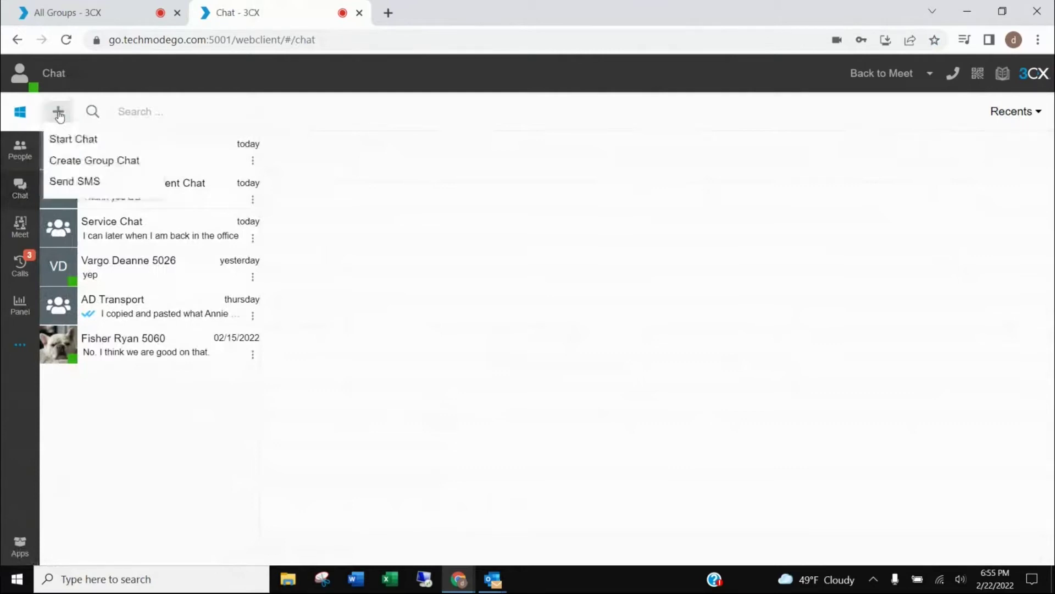
{"action": "left_click", "coordinate": [67, 141]}
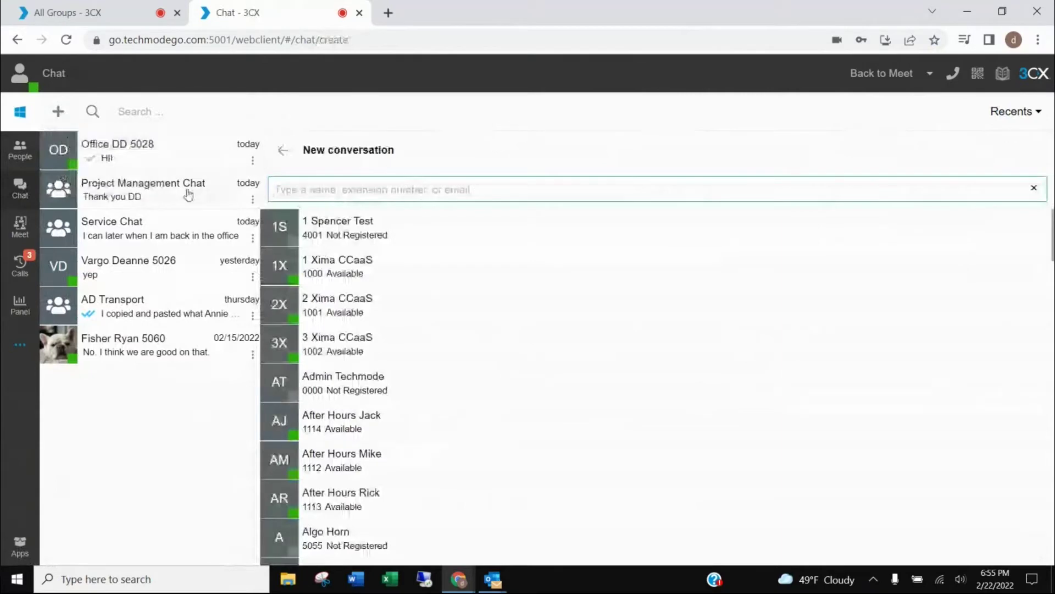
{"action": "scroll", "coordinate": [442, 445], "scroll_direction": "down", "scroll_amount": 8}
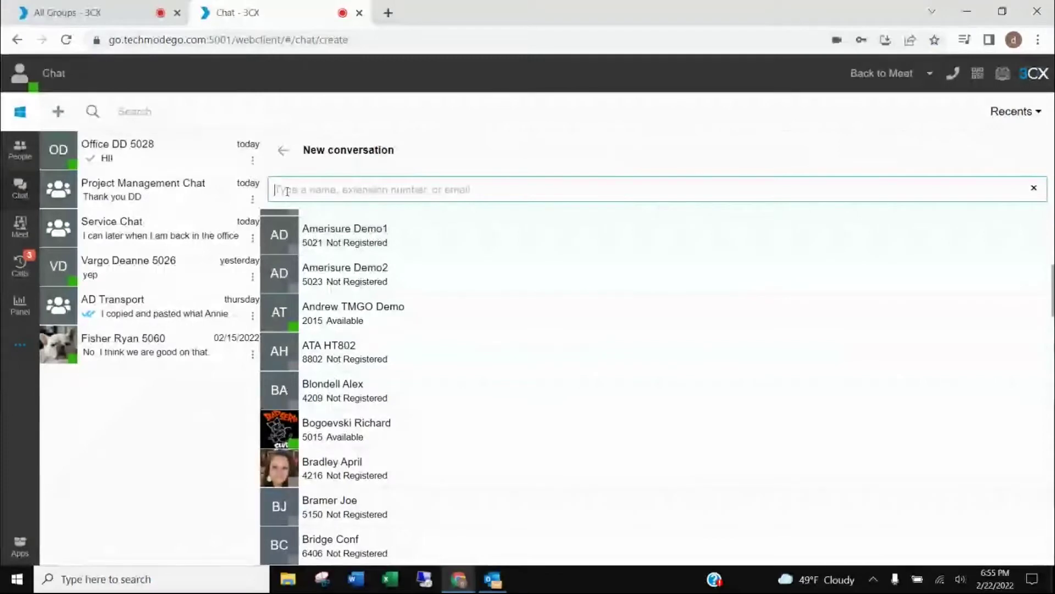
{"action": "type", "text": "ric"}
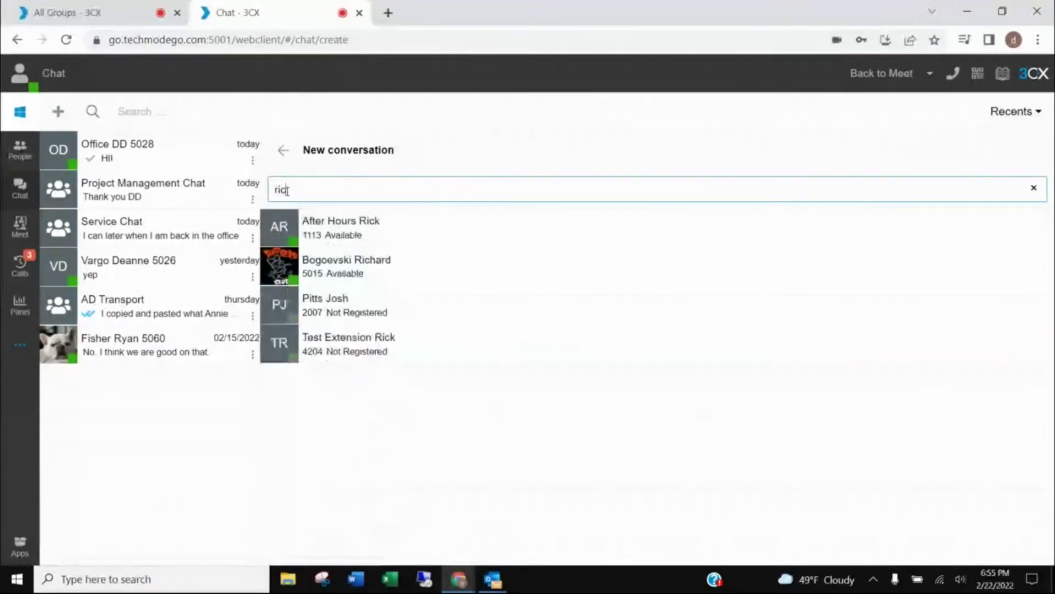
{"action": "left_click", "coordinate": [332, 267]}
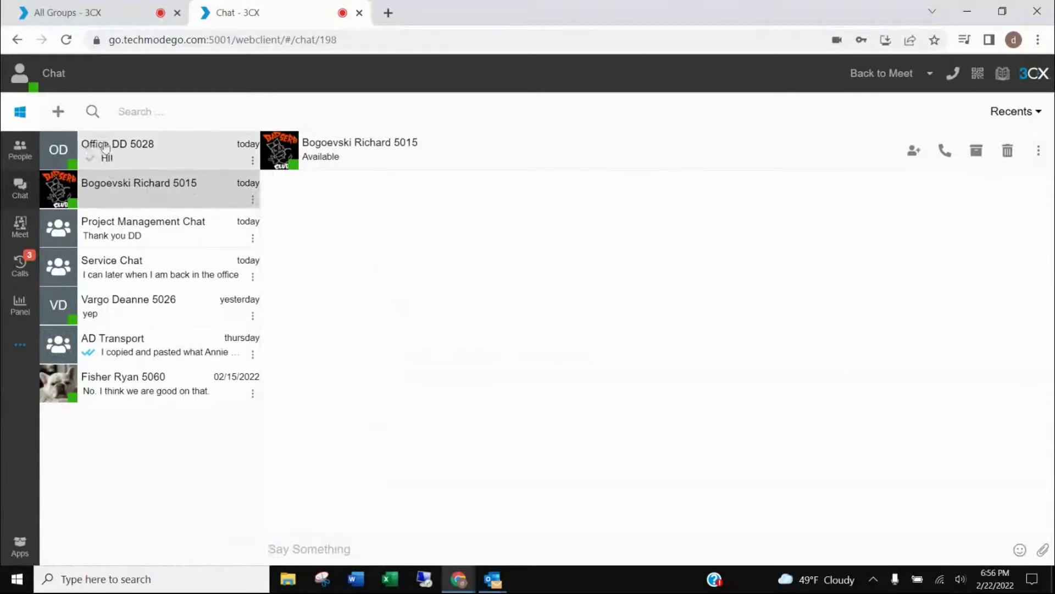
Step: Delete the Office DD 5028 chat and the next top chat, confirming each deletion
{"action": "left_click", "coordinate": [253, 162]}
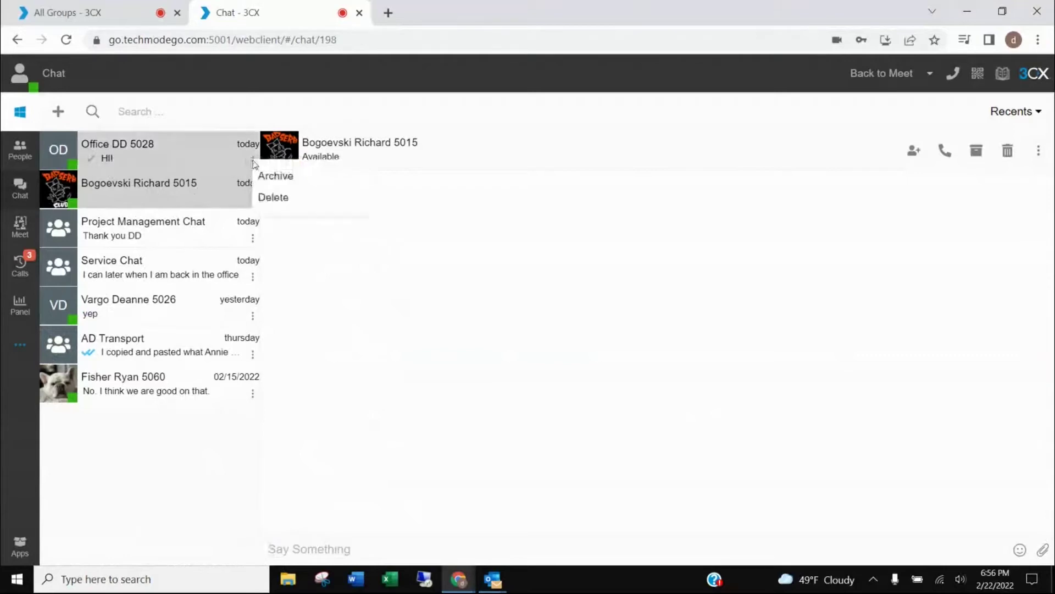
{"action": "left_click", "coordinate": [275, 199]}
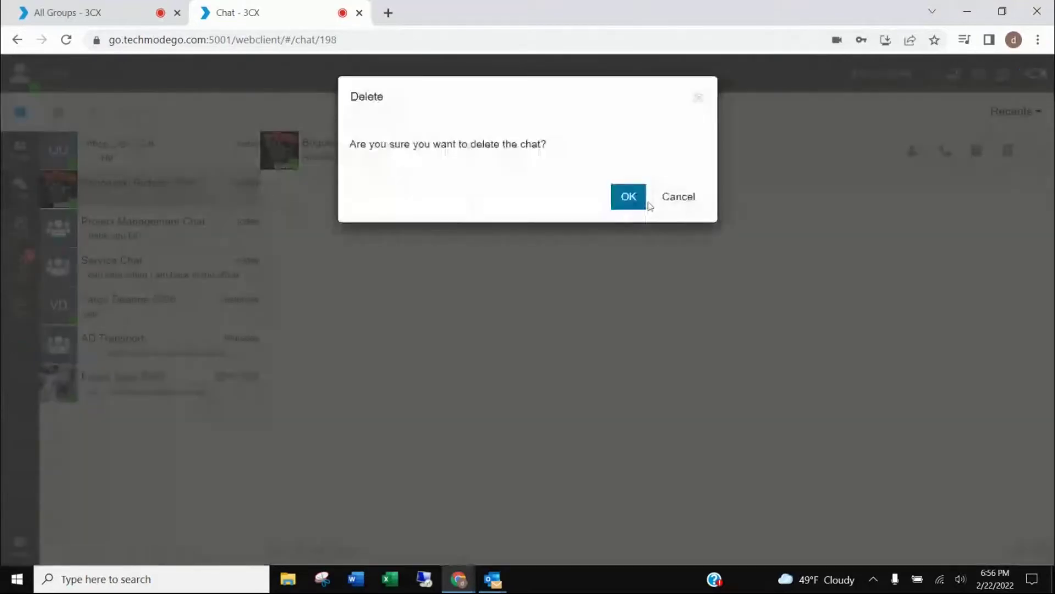
{"action": "left_click", "coordinate": [628, 197]}
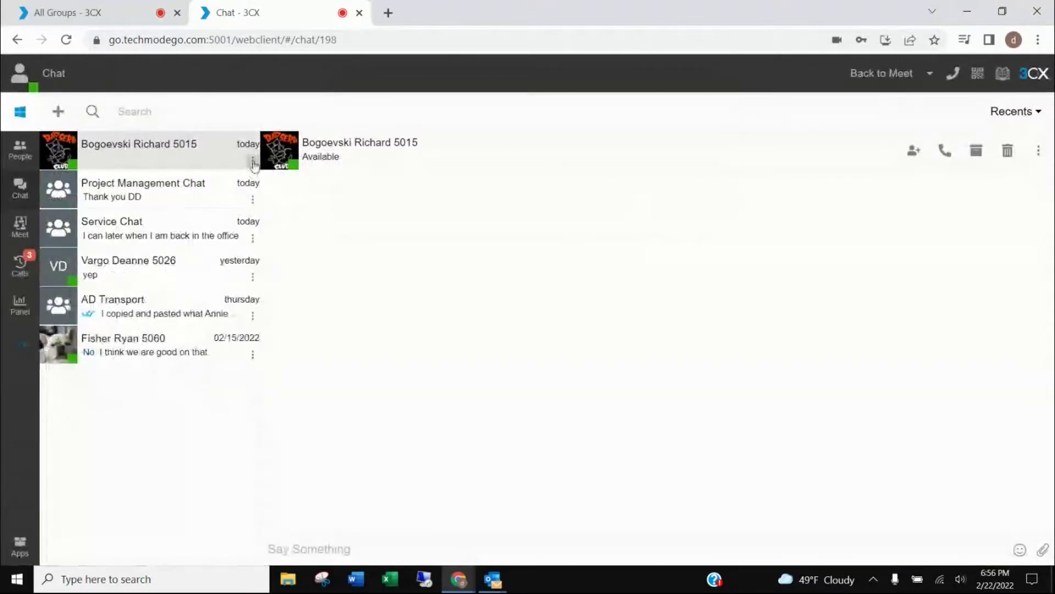
{"action": "left_click", "coordinate": [252, 164]}
{"action": "left_click", "coordinate": [270, 200]}
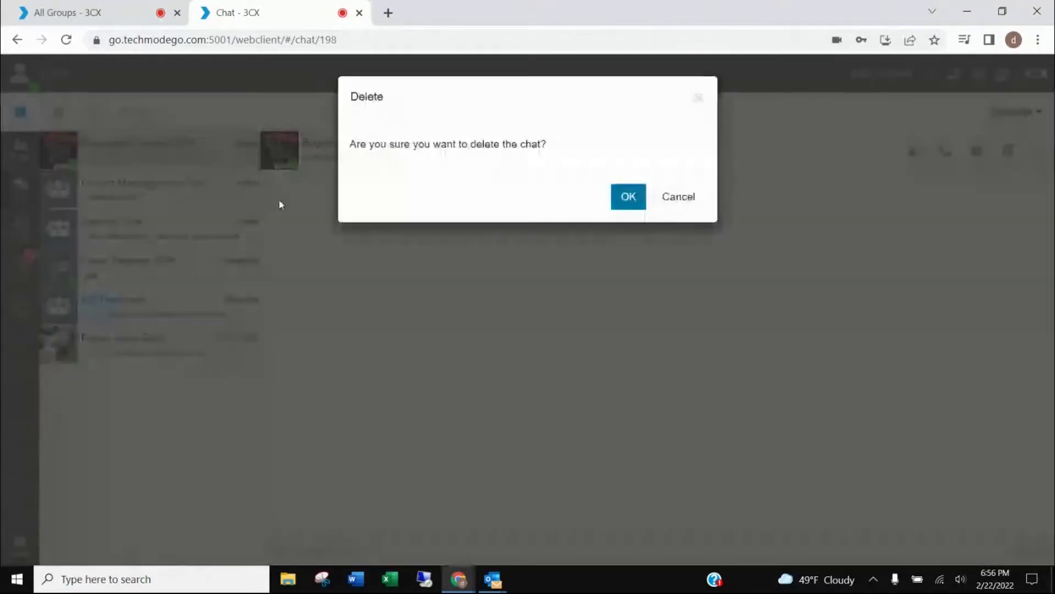
{"action": "left_click", "coordinate": [624, 198]}
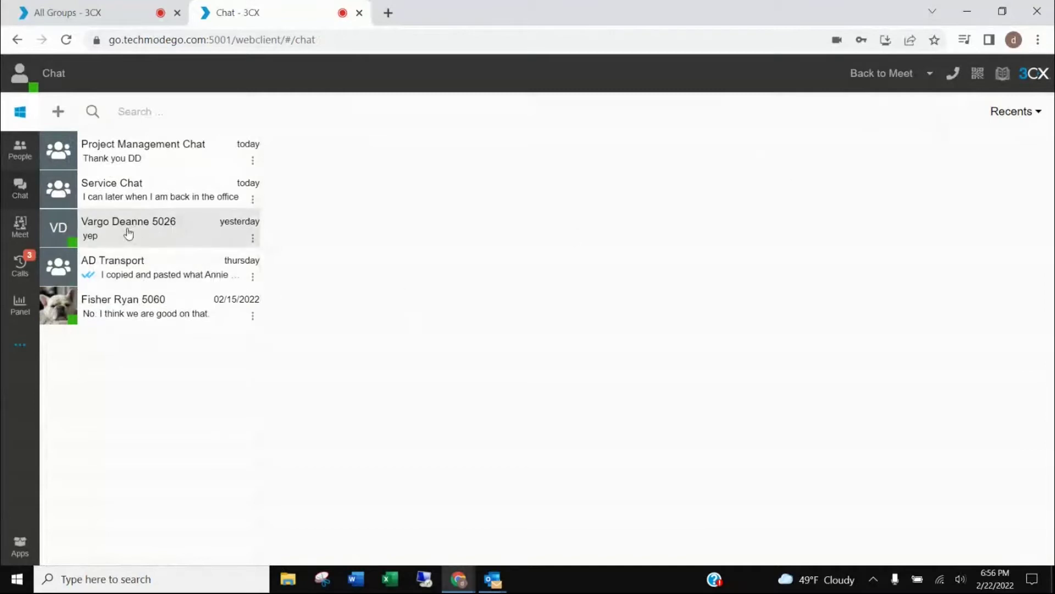
Step: Archive yesterday's 'yep' chat, then switch to People and back to Chat
{"action": "left_click", "coordinate": [253, 239]}
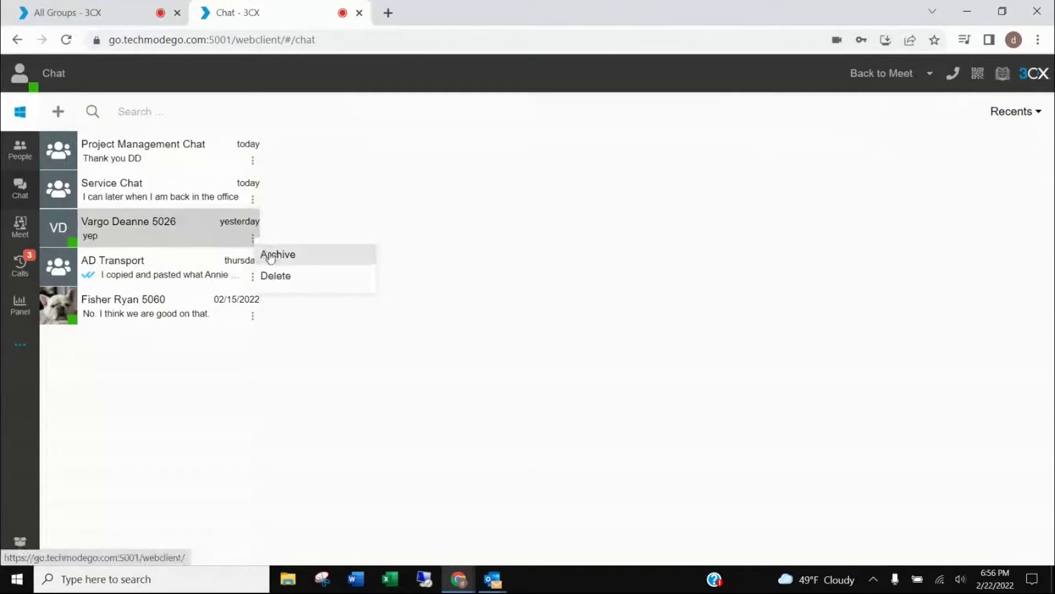
{"action": "left_click", "coordinate": [271, 255]}
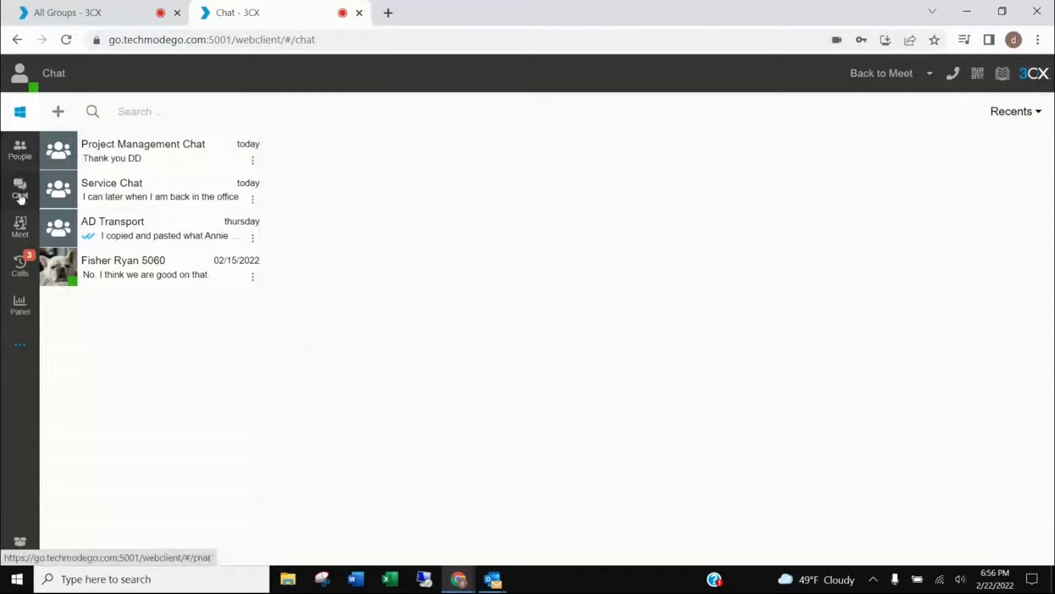
{"action": "left_click", "coordinate": [21, 158]}
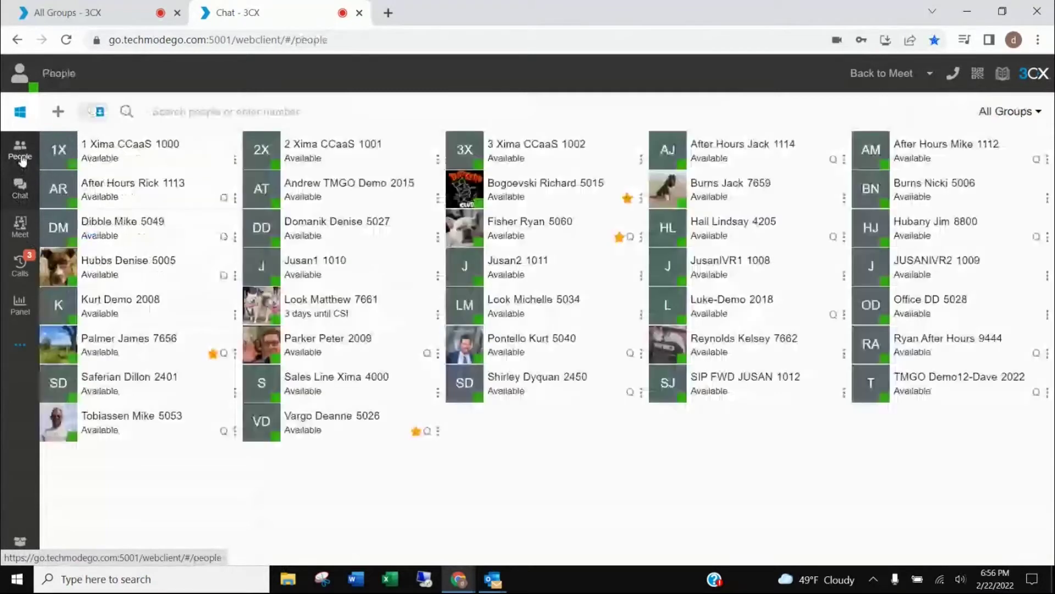
{"action": "left_click", "coordinate": [20, 187]}
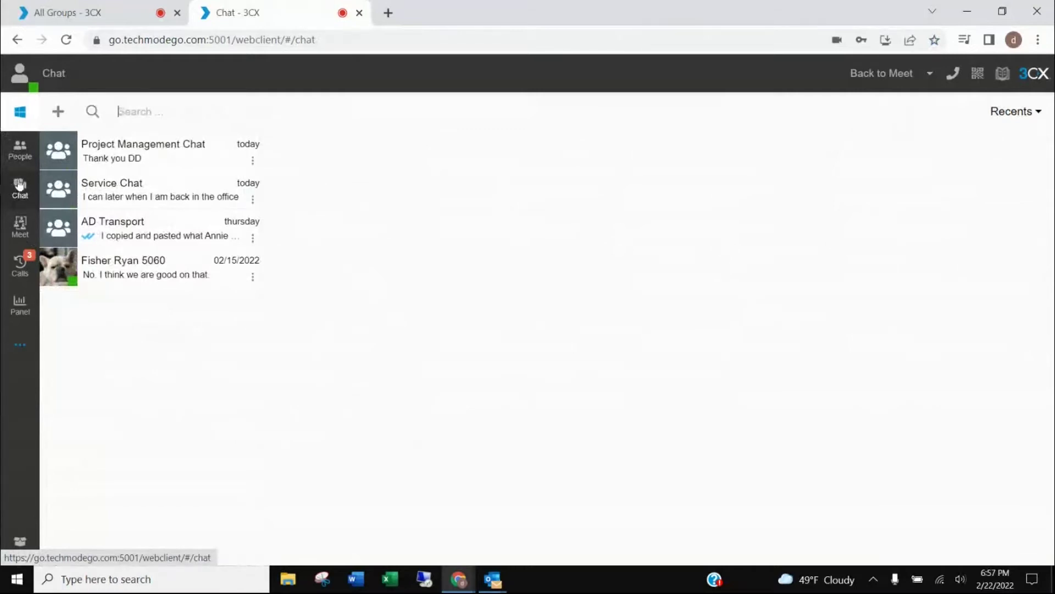
Step: Filter the chat list to Archived and unarchive yesterday's 'yep' conversation
{"action": "left_click", "coordinate": [1041, 115]}
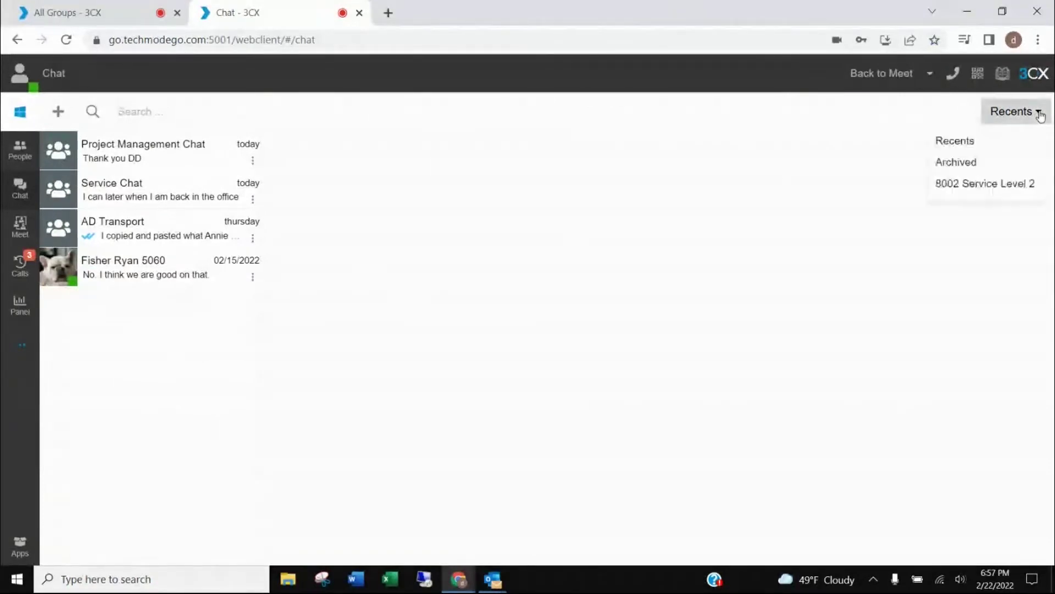
{"action": "left_click", "coordinate": [970, 164]}
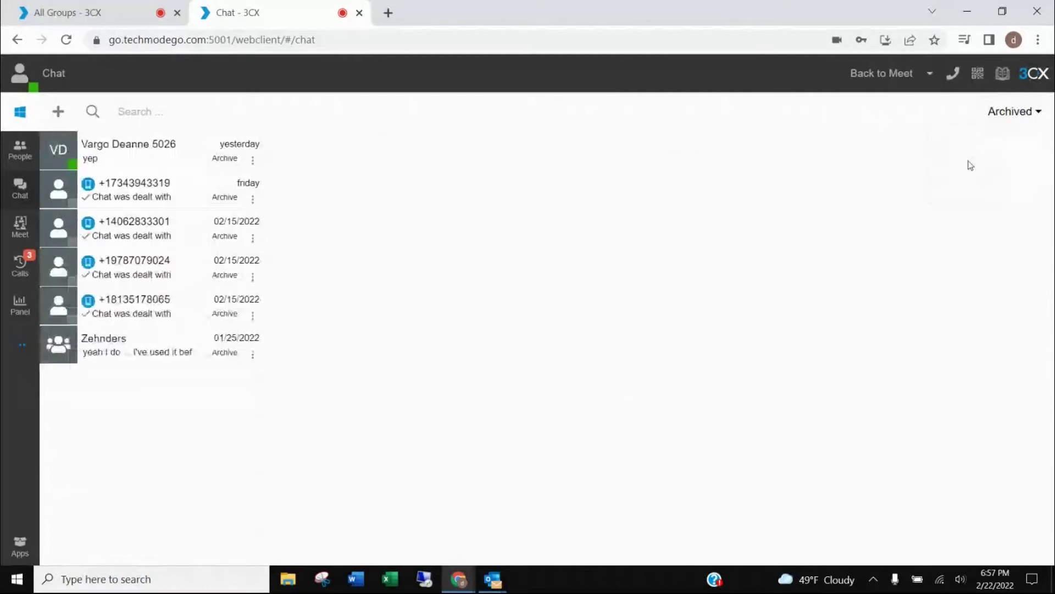
{"action": "left_click", "coordinate": [129, 161]}
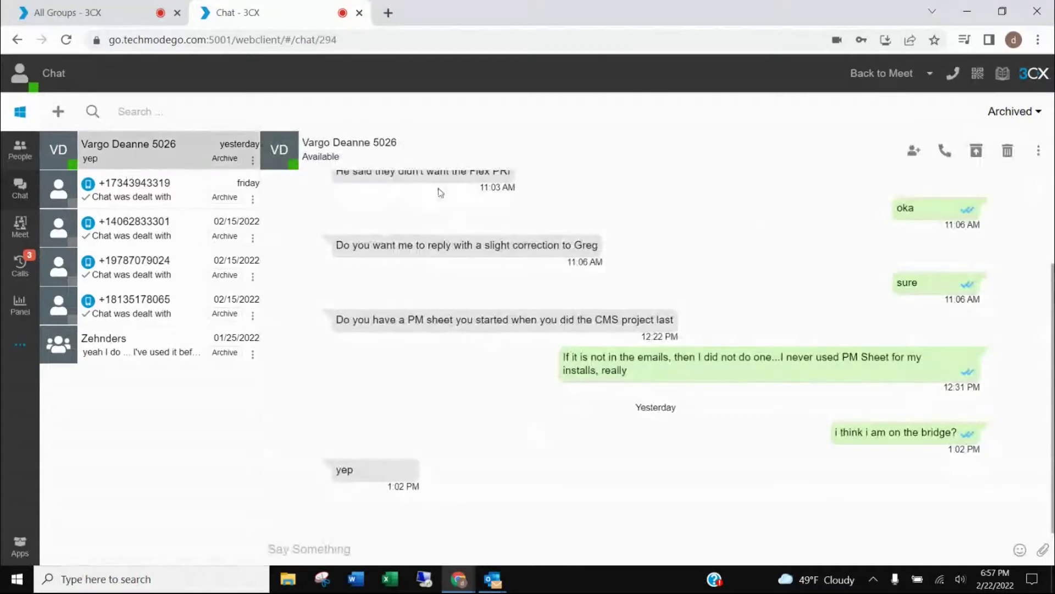
{"action": "left_click", "coordinate": [253, 161]}
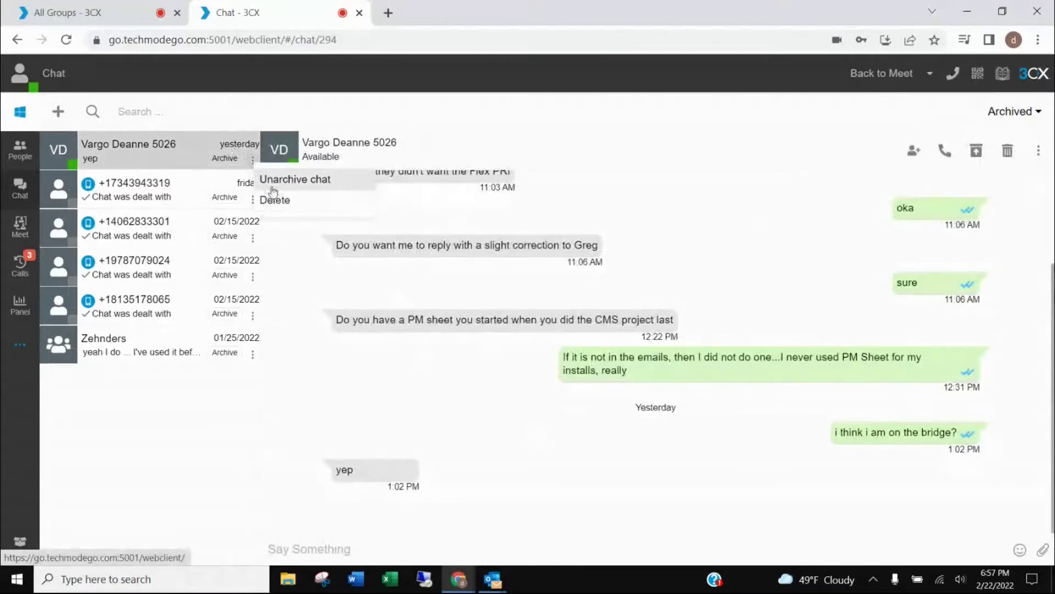
{"action": "left_click", "coordinate": [274, 181]}
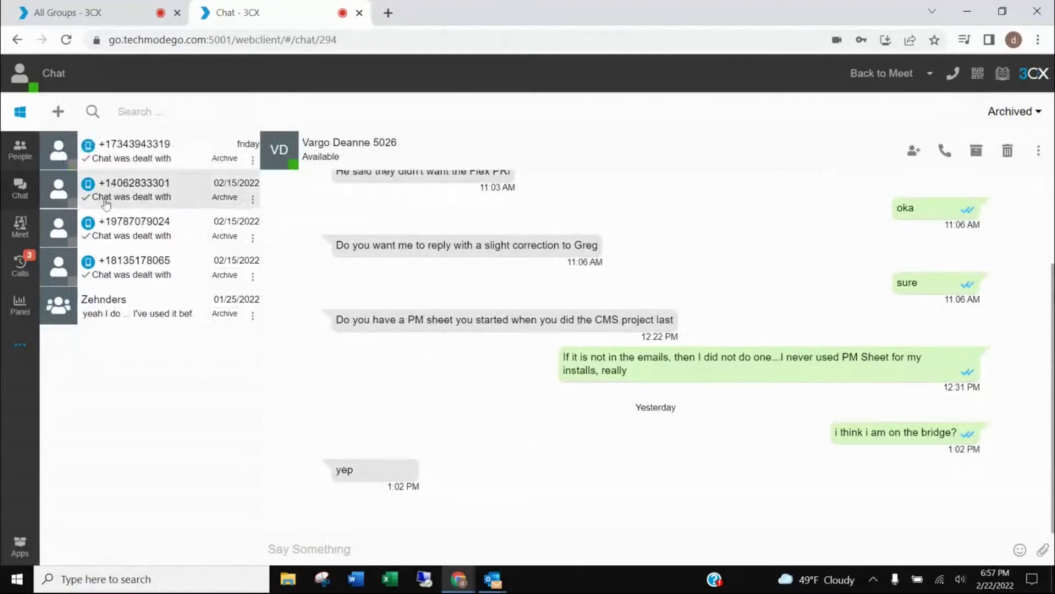
{"action": "left_click", "coordinate": [25, 190]}
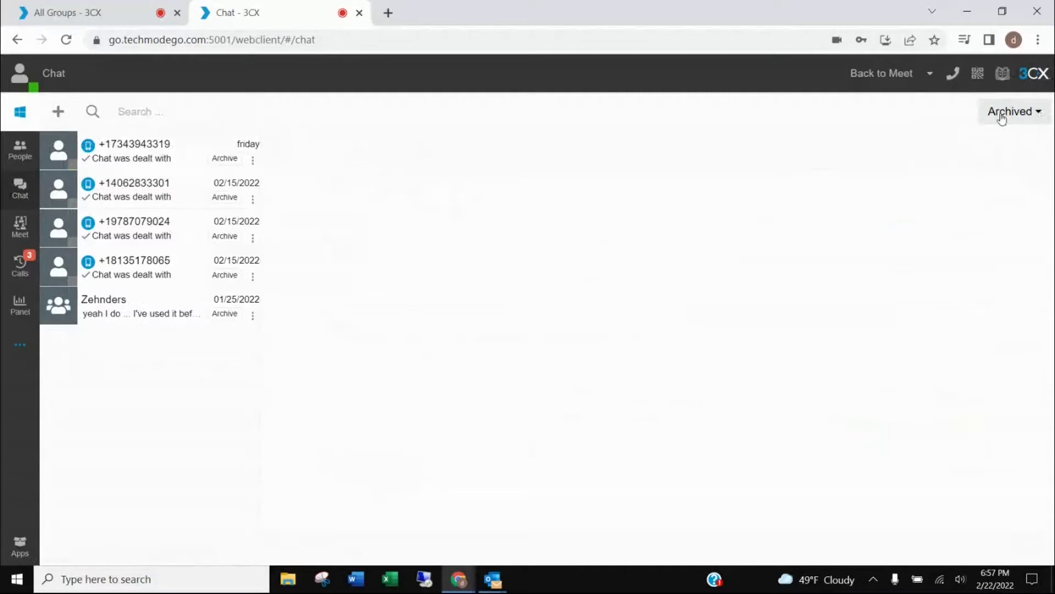
{"action": "left_click", "coordinate": [1040, 114]}
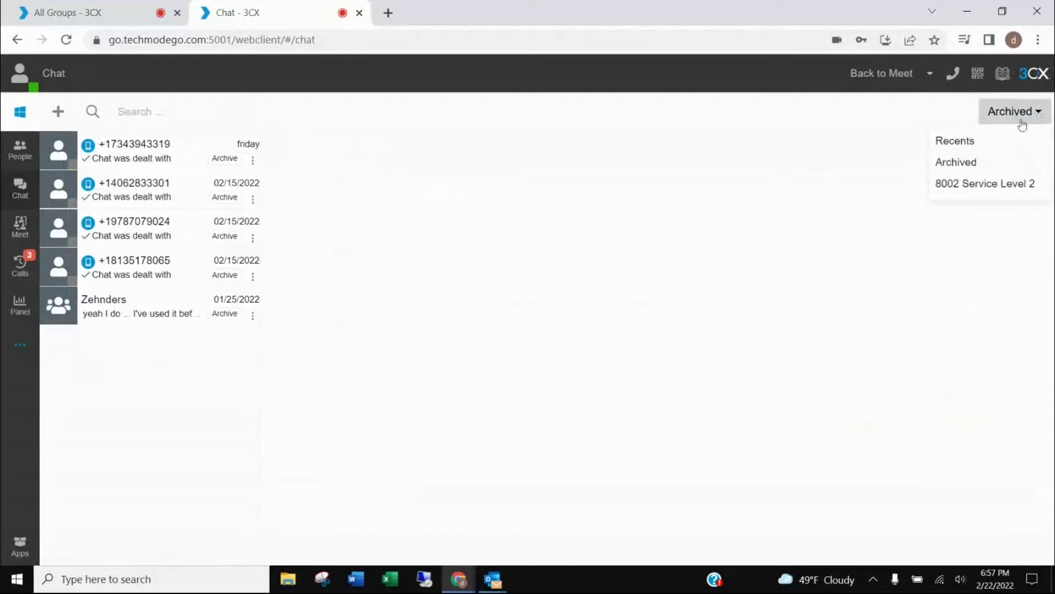
Step: Switch to Recents, view Project Management Chat's details panel, then close the conversation
{"action": "left_click", "coordinate": [964, 144]}
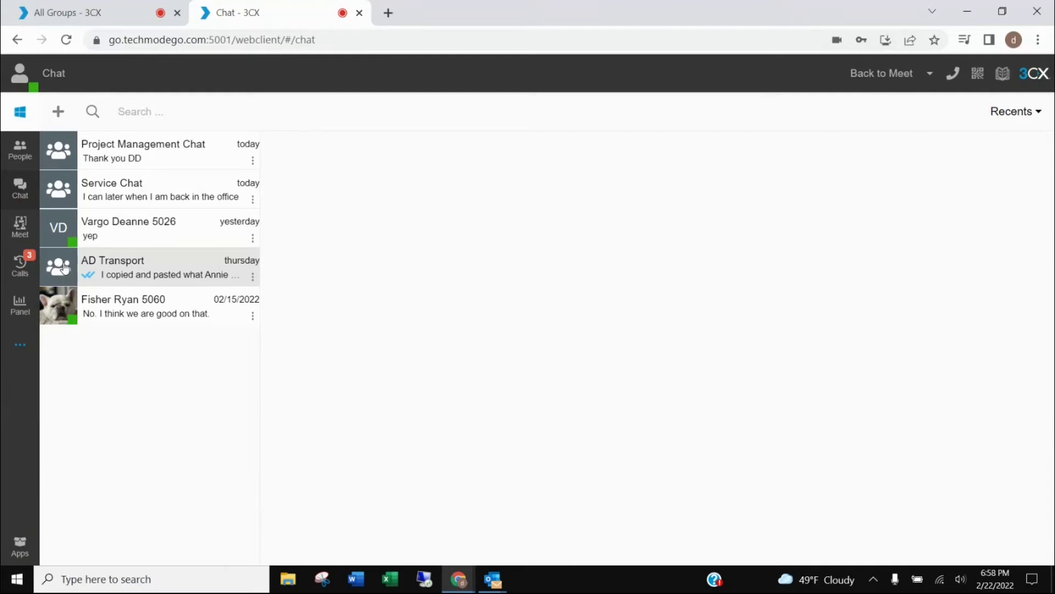
{"action": "left_click", "coordinate": [59, 156]}
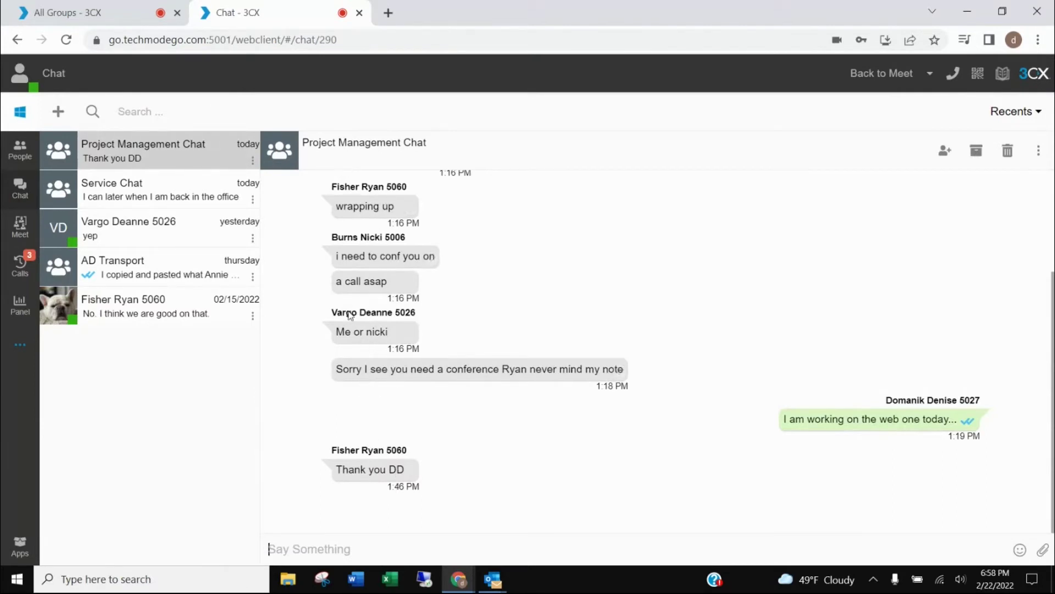
{"action": "left_click", "coordinate": [278, 155]}
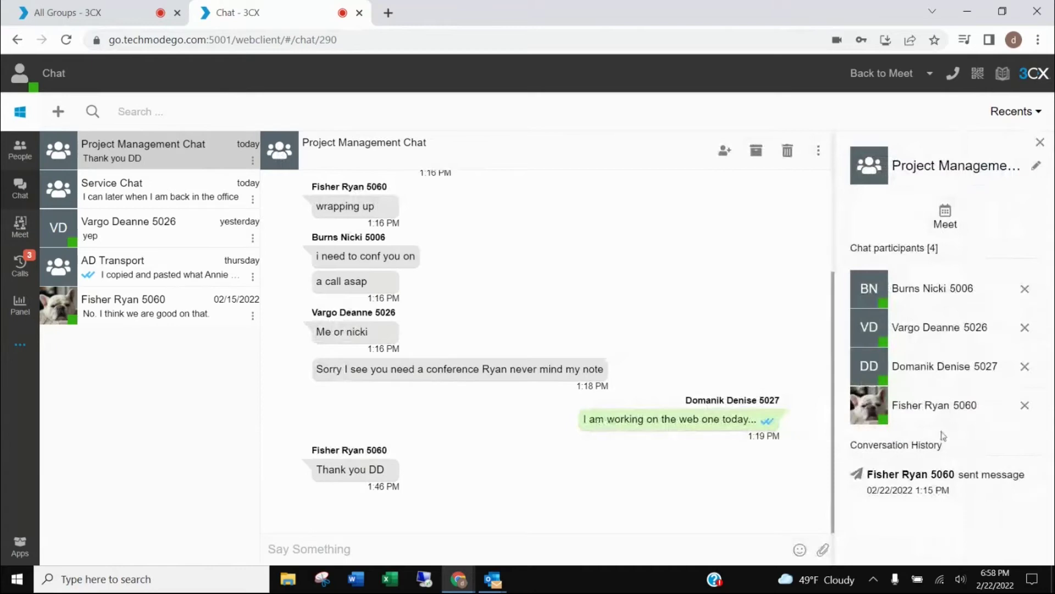
{"action": "left_click", "coordinate": [241, 157]}
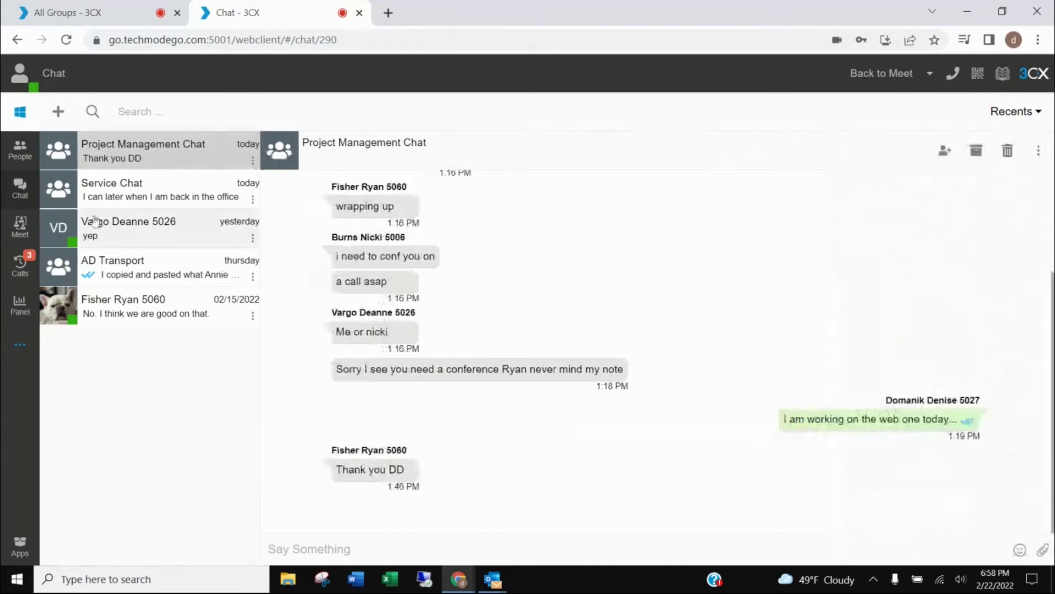
{"action": "left_click", "coordinate": [19, 196]}
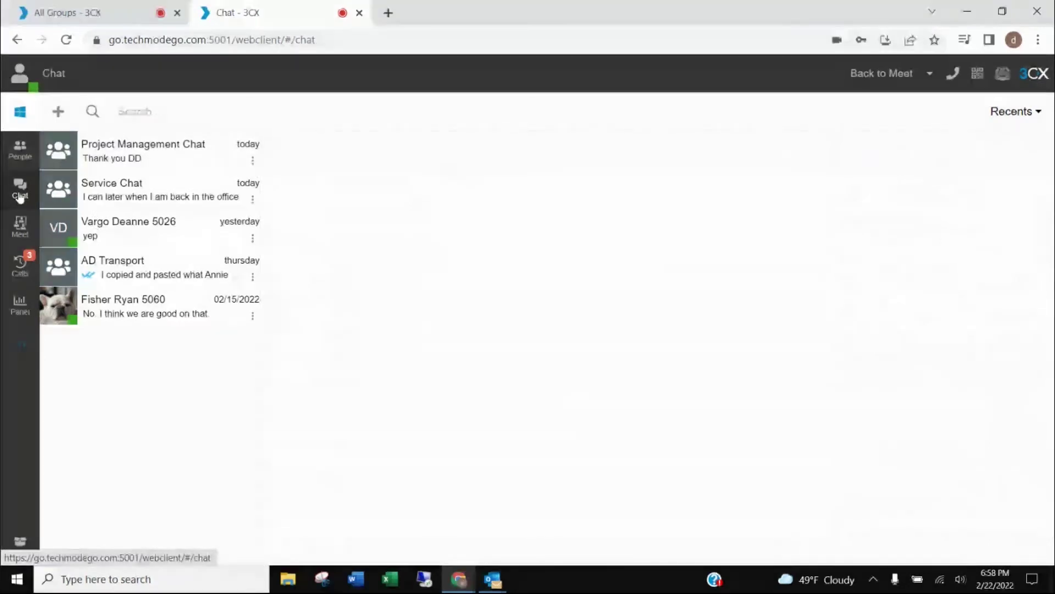
Step: Create a group chat named 'training chat' with After Hours Jack and After Hours Mike
{"action": "left_click", "coordinate": [59, 115]}
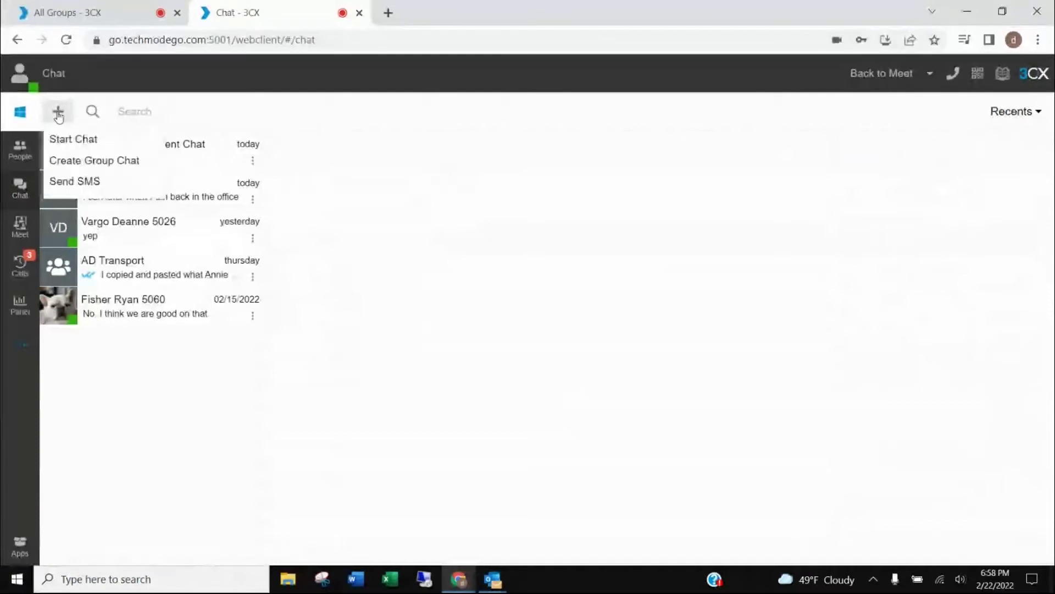
{"action": "left_click", "coordinate": [83, 162]}
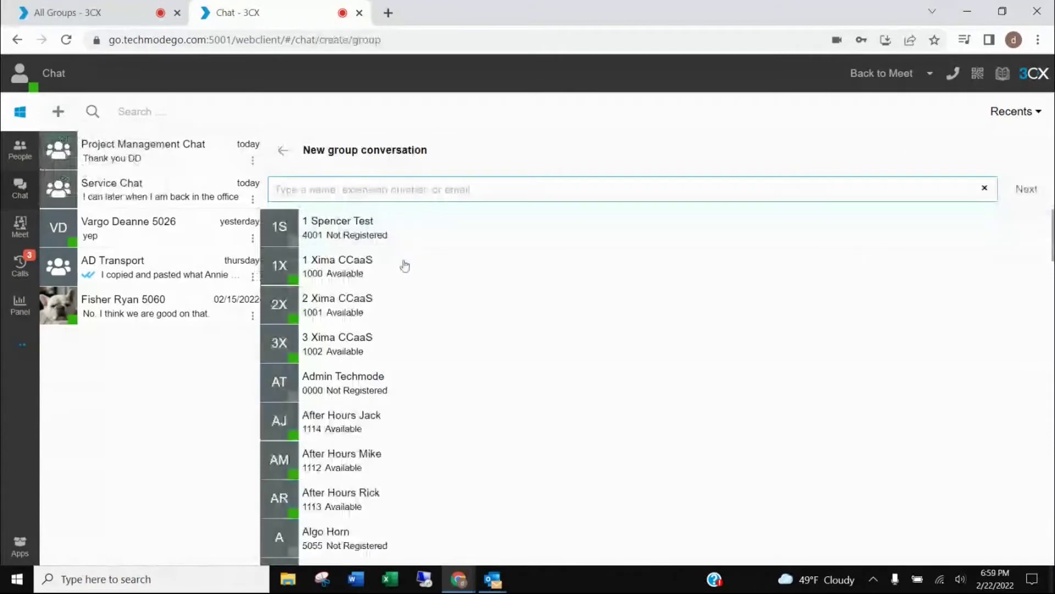
{"action": "left_click", "coordinate": [400, 427]}
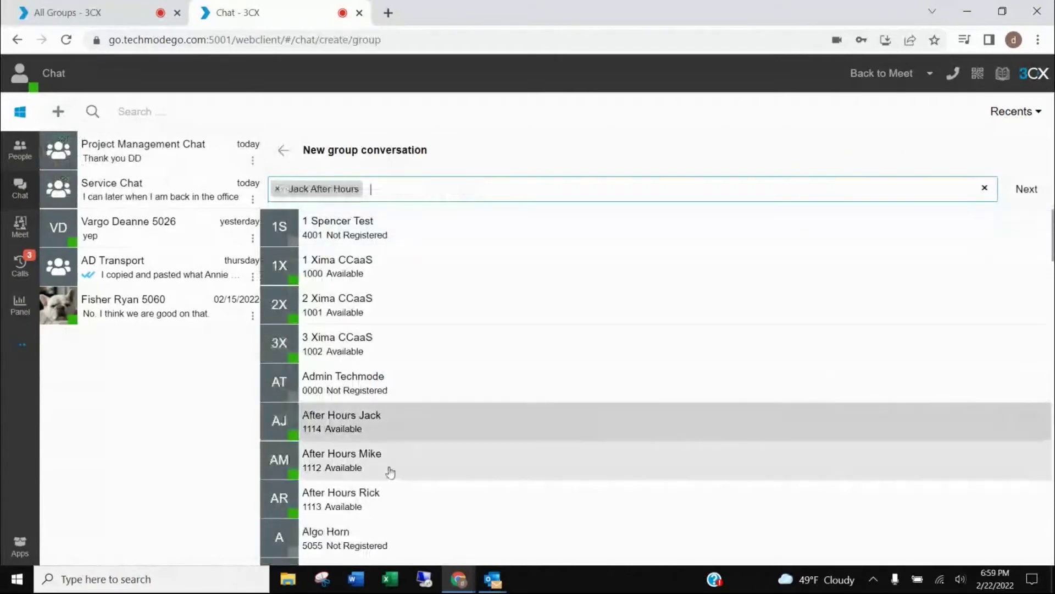
{"action": "left_click", "coordinate": [391, 468]}
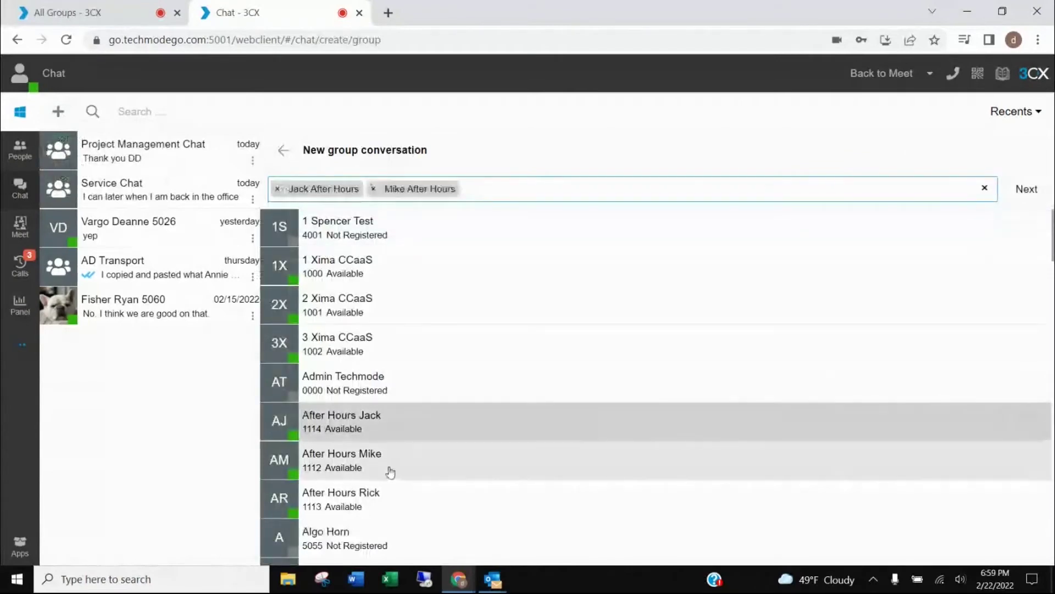
{"action": "left_click", "coordinate": [1027, 189]}
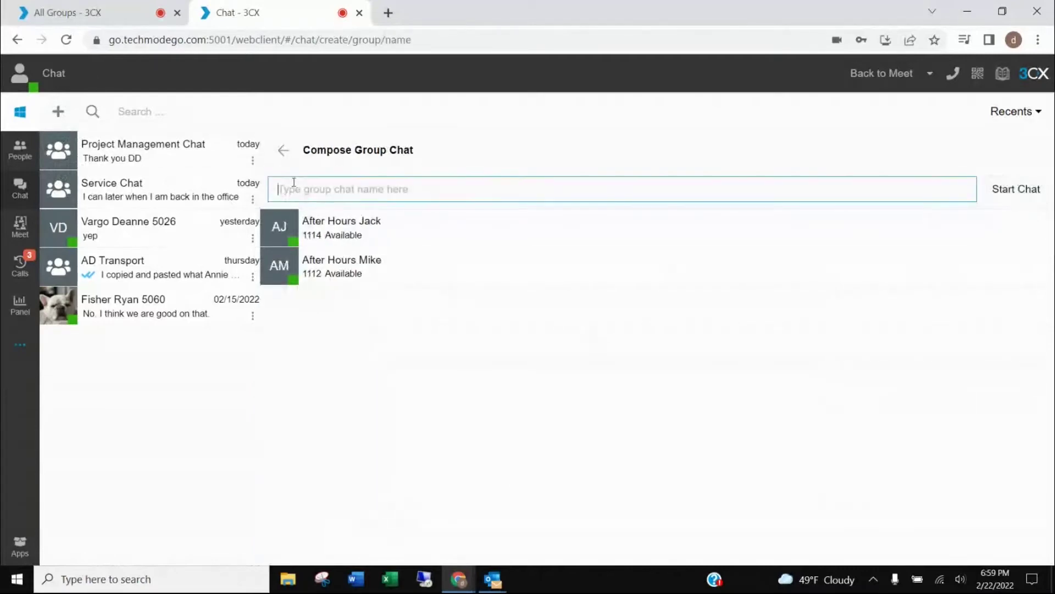
{"action": "type", "text": "traini"}
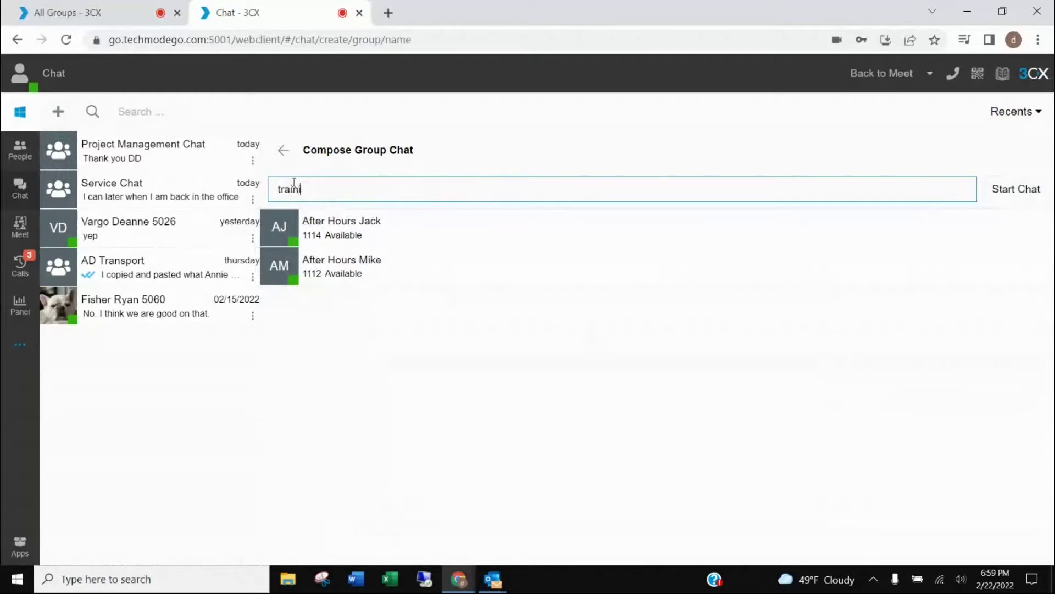
{"action": "type", "text": "ng chat"}
{"action": "left_click", "coordinate": [1014, 188]}
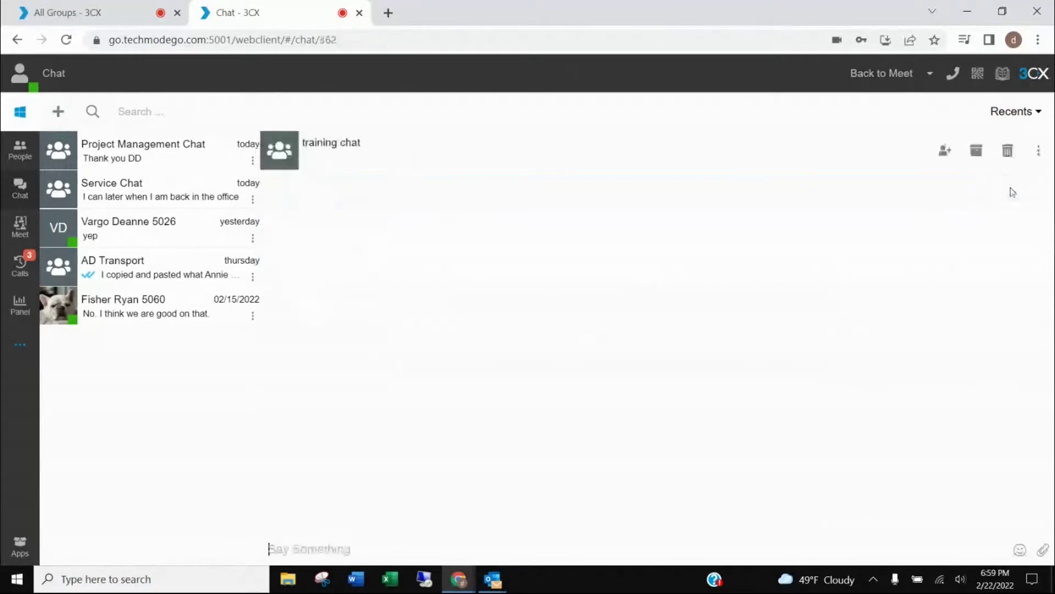
Step: View and close the training chat's details panel, then delete the training chat
{"action": "left_click", "coordinate": [280, 154]}
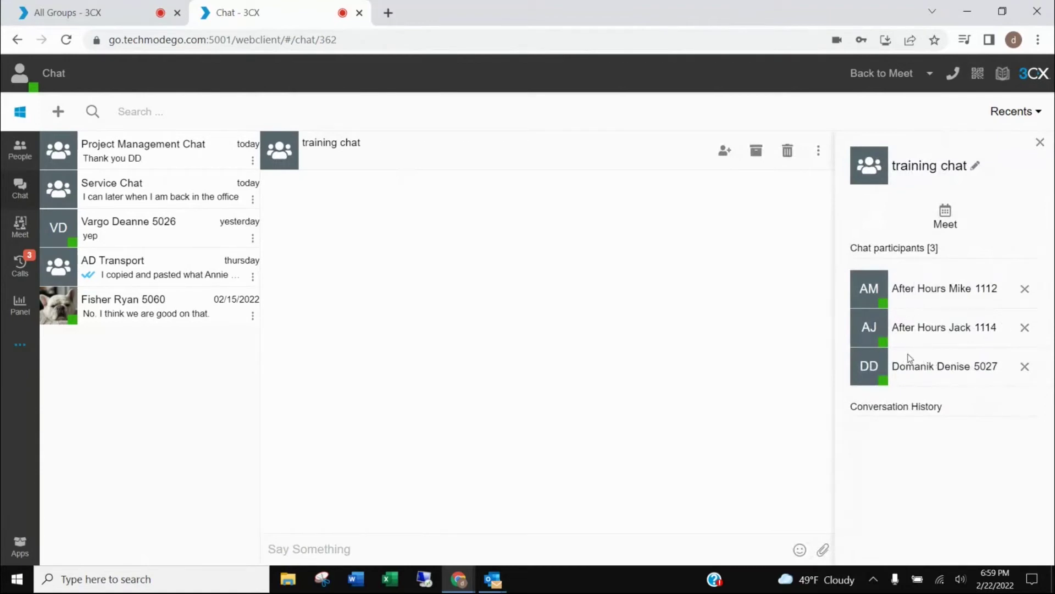
{"action": "left_click", "coordinate": [1040, 142]}
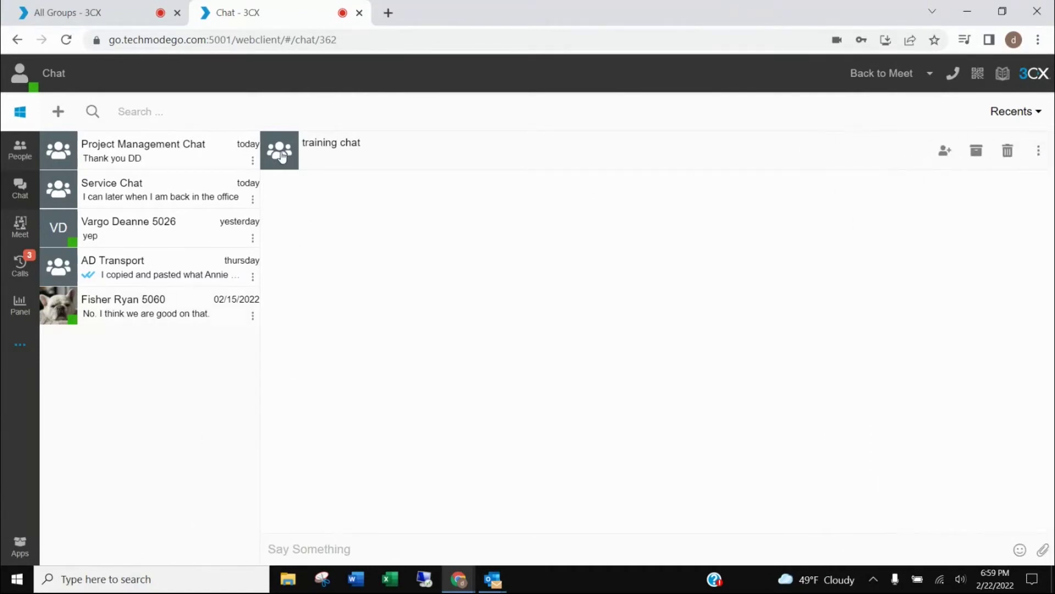
{"action": "left_click", "coordinate": [1008, 151]}
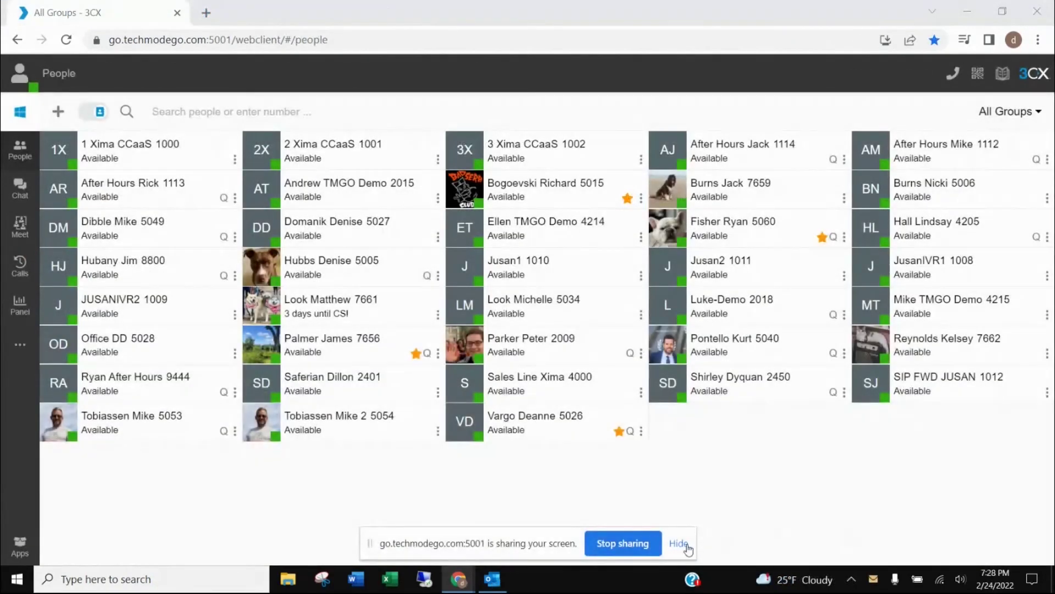
Step: Dismiss the screen-sharing notice and webcam warning, then join the Quick Meeting from Meet
{"action": "left_click", "coordinate": [686, 544]}
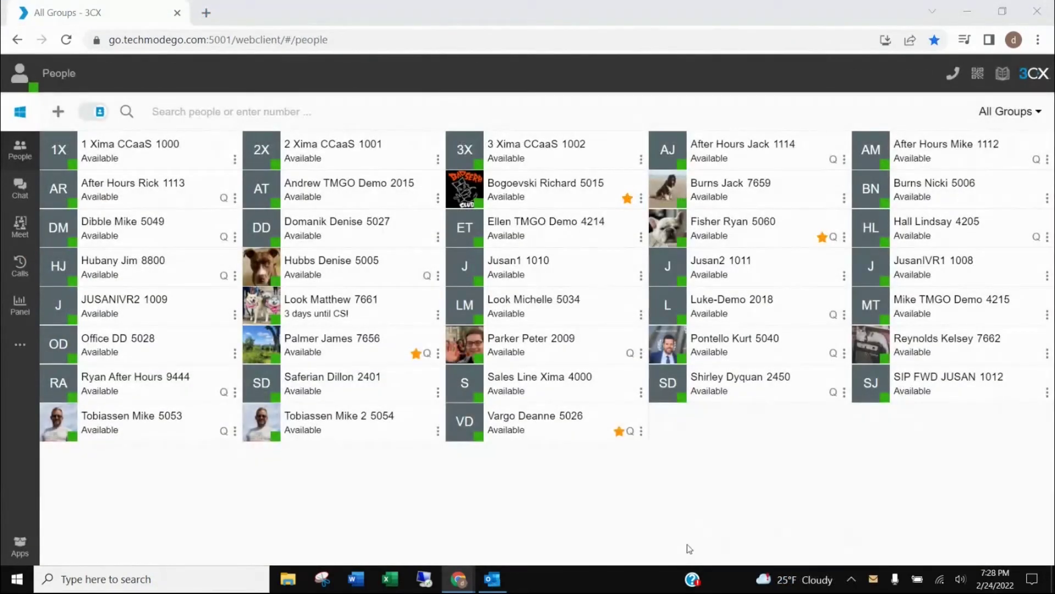
{"action": "left_click", "coordinate": [19, 237]}
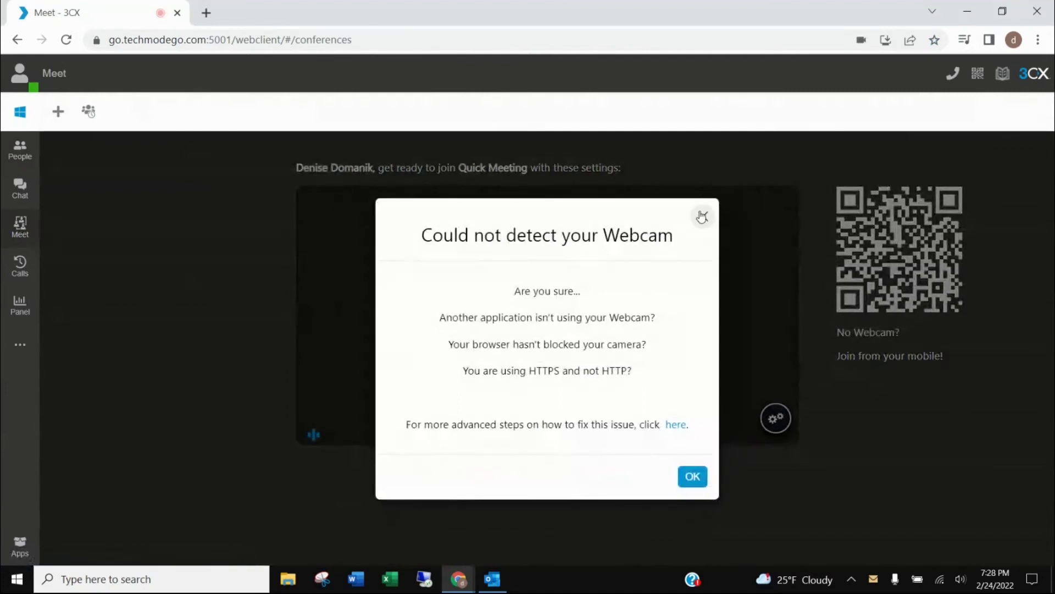
{"action": "left_click", "coordinate": [702, 216]}
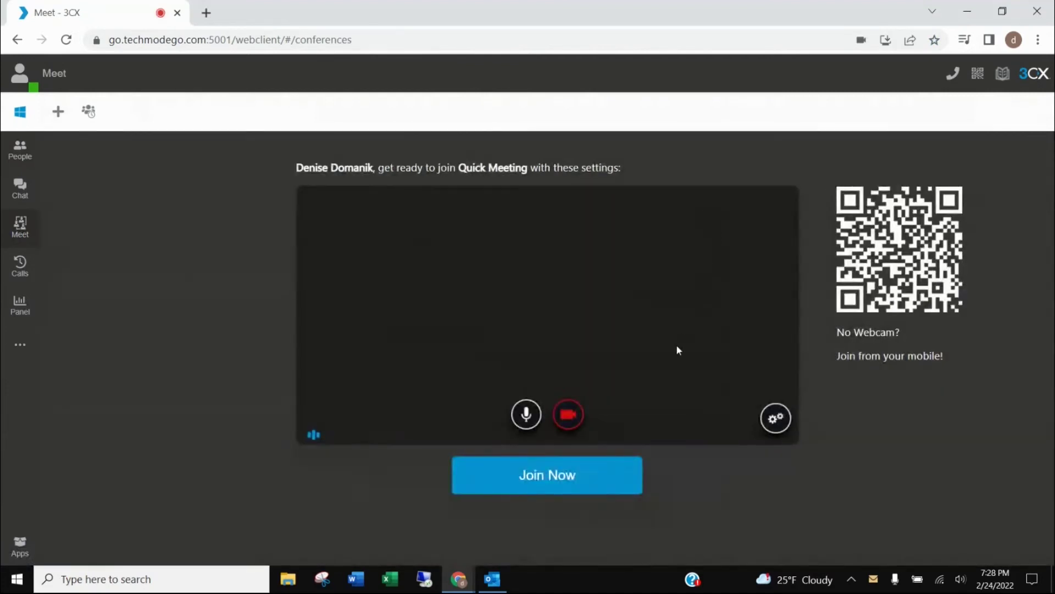
{"action": "left_click", "coordinate": [536, 476]}
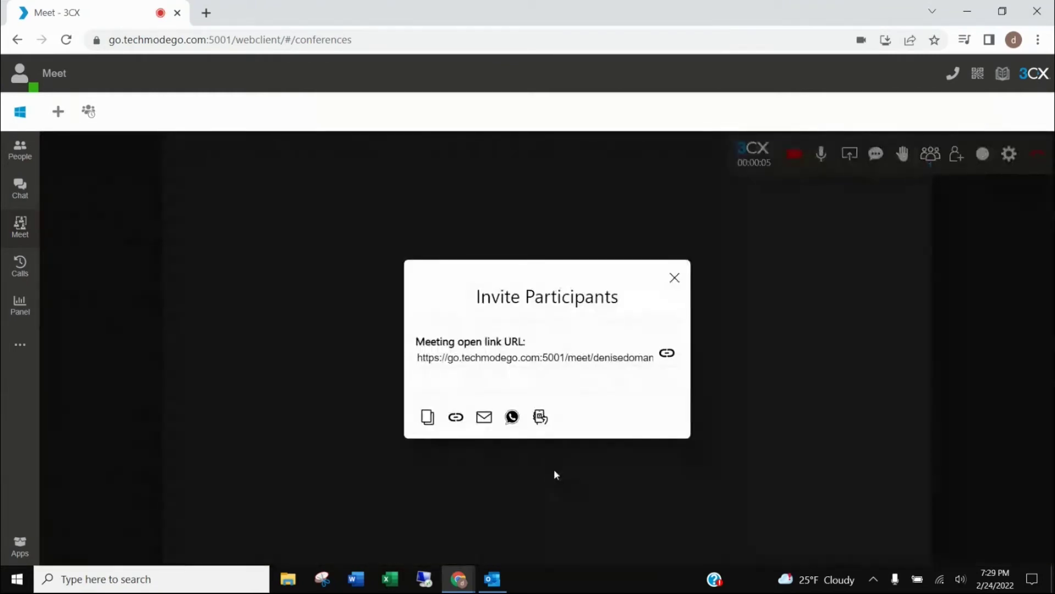
Step: E-mail the Quick Meeting invite from the work account to the suggested recipient, then close Mail
{"action": "left_click", "coordinate": [491, 426]}
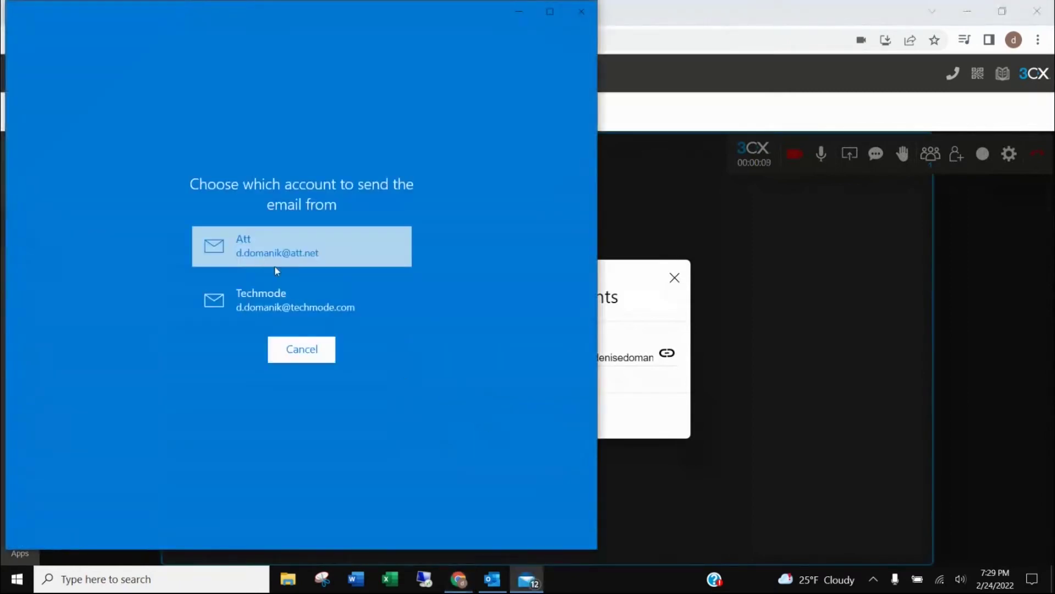
{"action": "left_click", "coordinate": [275, 299]}
{"action": "type", "text": "d.d"}
{"action": "left_click", "coordinate": [164, 192]}
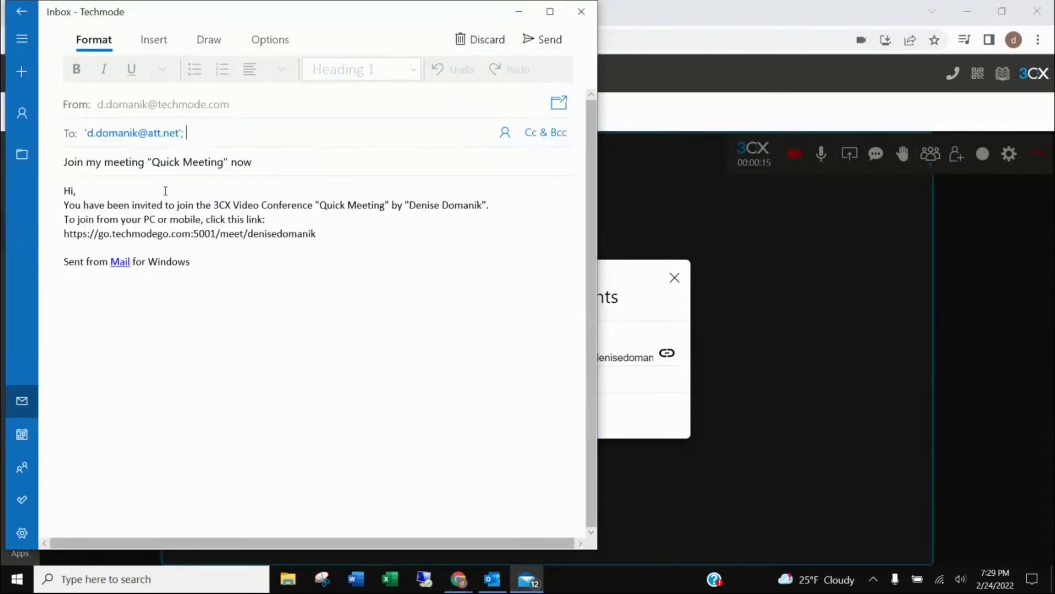
{"action": "left_click", "coordinate": [541, 36]}
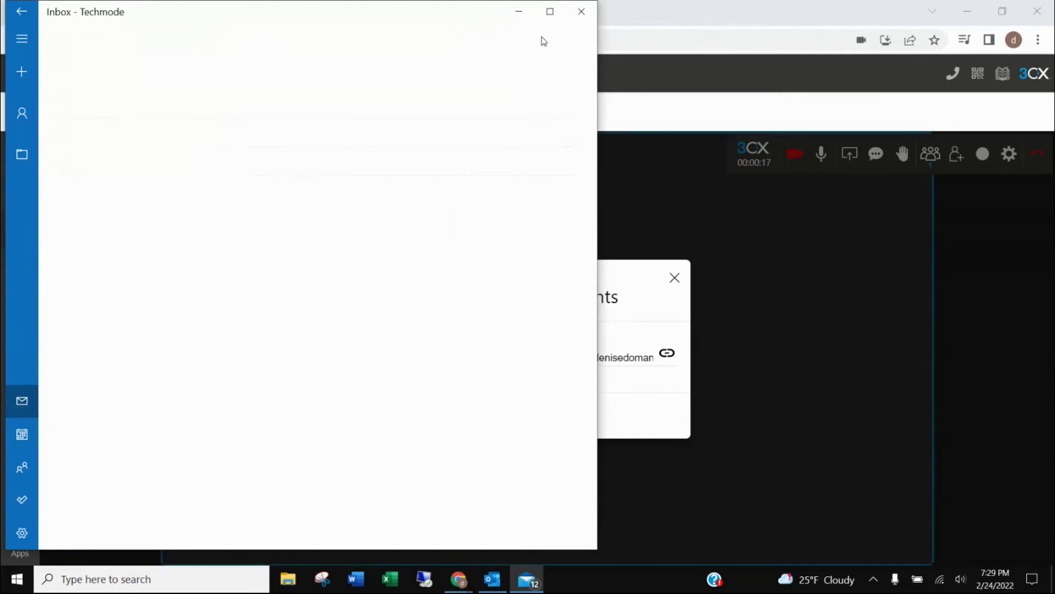
{"action": "left_click", "coordinate": [581, 12]}
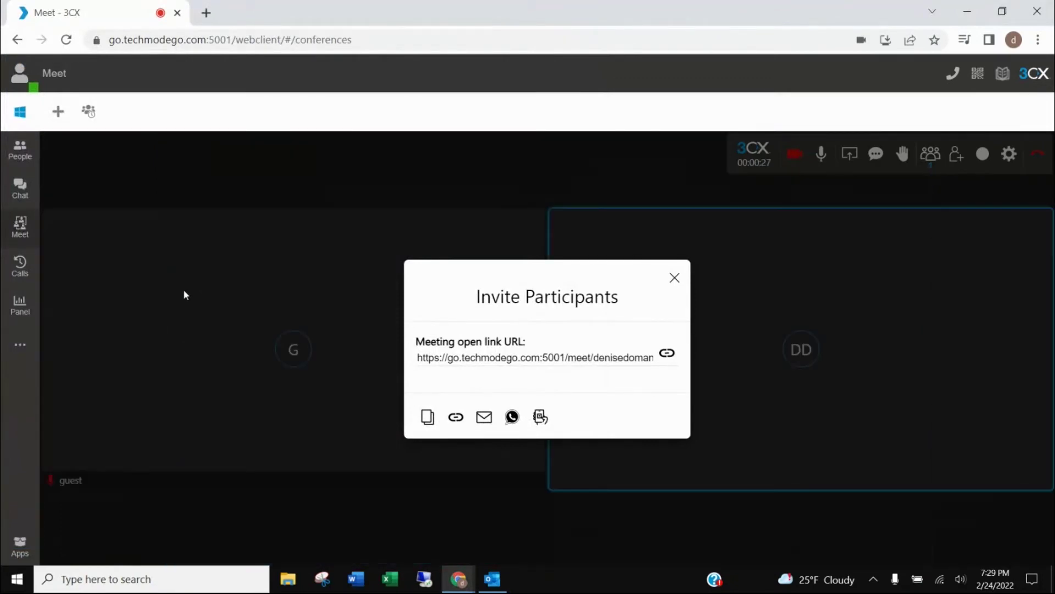
Step: Close the invitation options and post 'how is it working' in the meeting chat
{"action": "left_click", "coordinate": [675, 279]}
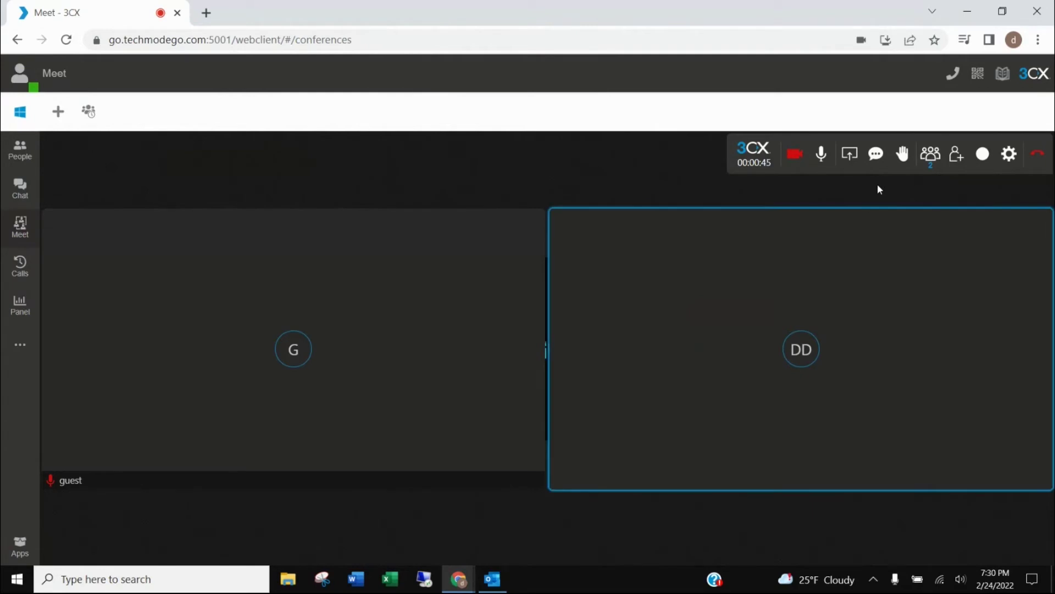
{"action": "left_click", "coordinate": [852, 159]}
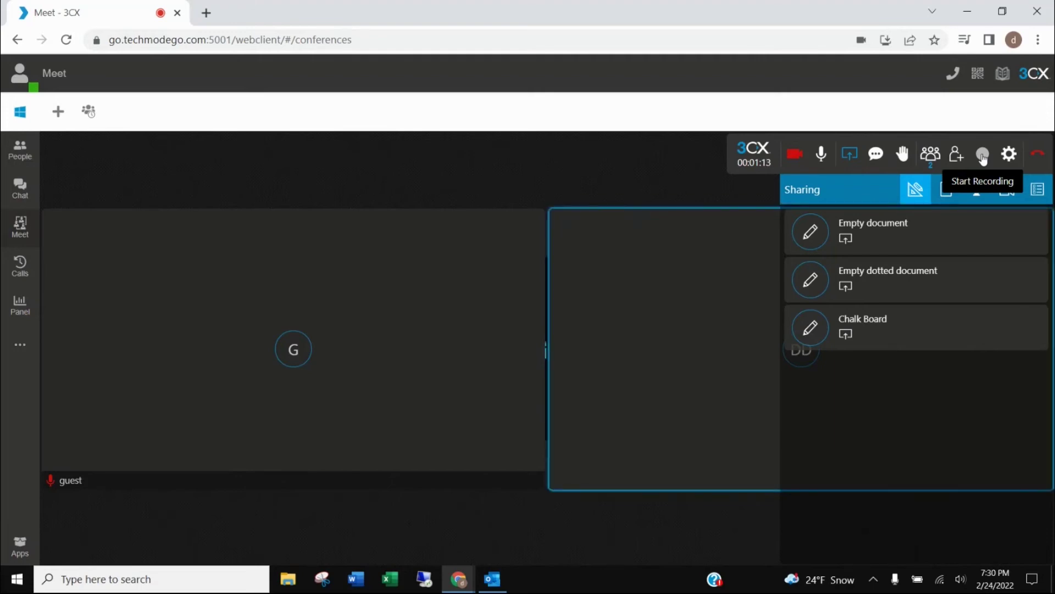
{"action": "left_click", "coordinate": [876, 159]}
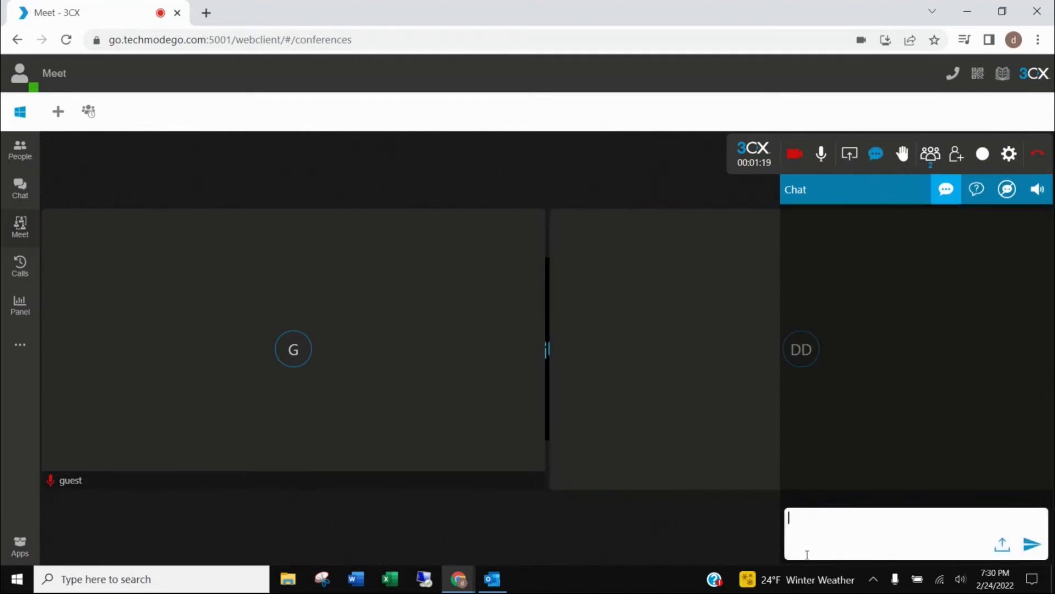
{"action": "type", "text": "how is it "}
{"action": "type", "text": "working"}
{"action": "key", "text": "Return"}
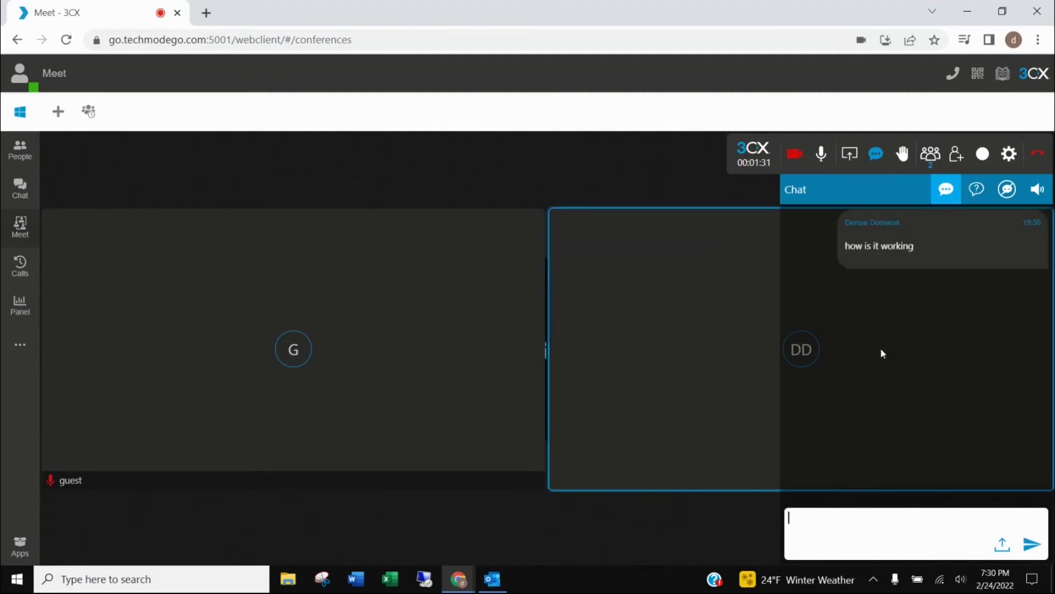
Step: Leave the Quick Meeting without ending it and begin a new conference from Meet
{"action": "left_click", "coordinate": [1036, 157]}
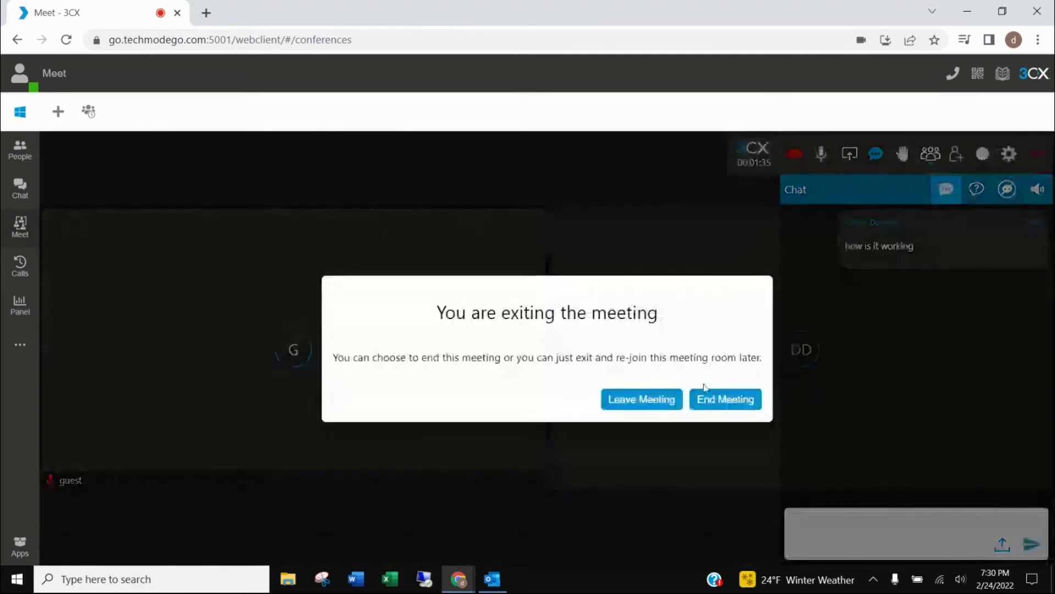
{"action": "left_click", "coordinate": [635, 407]}
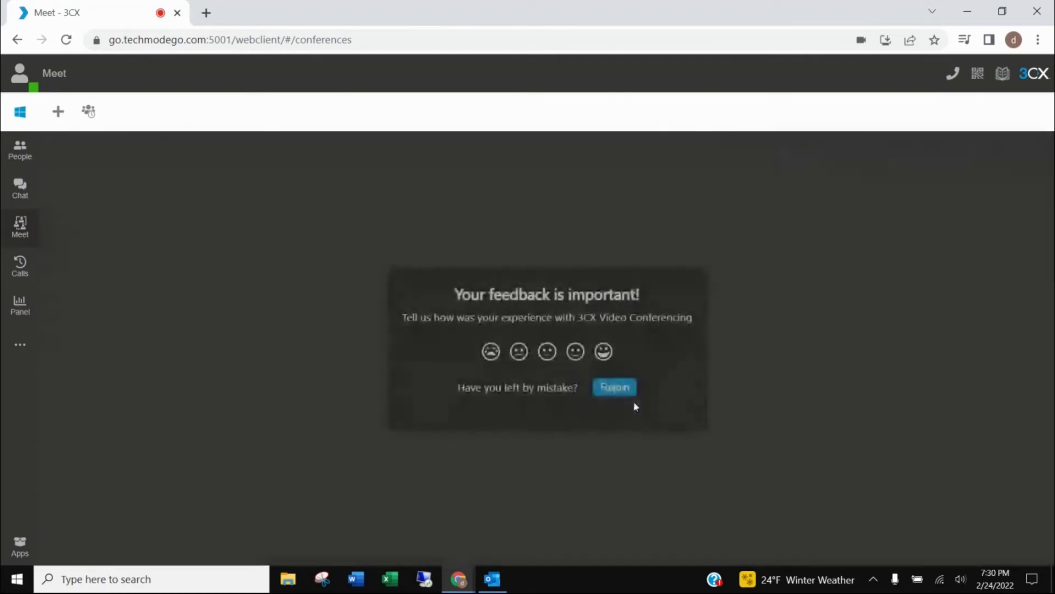
{"action": "left_click", "coordinate": [23, 156]}
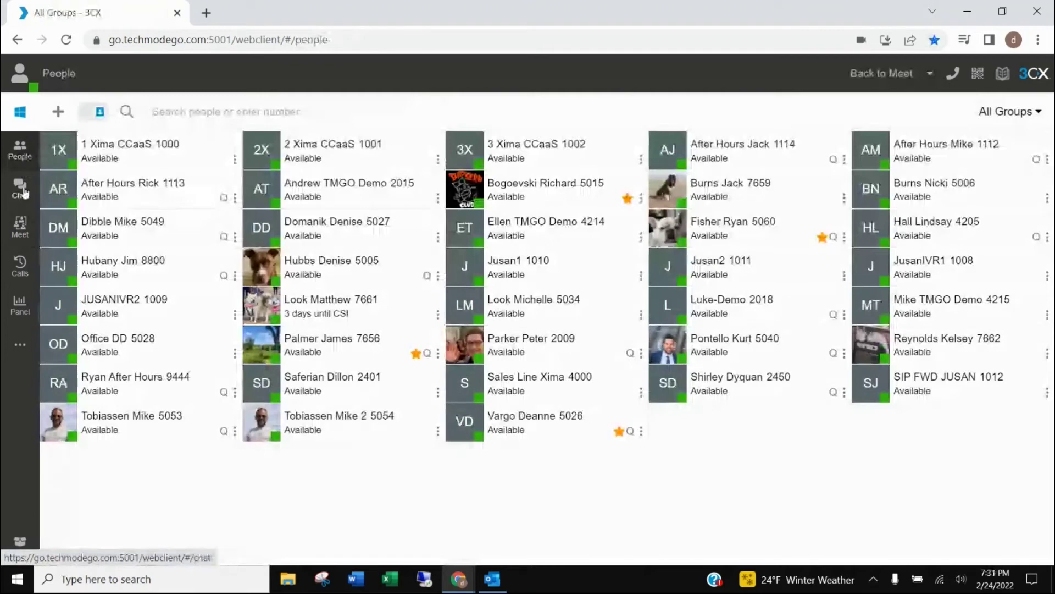
{"action": "left_click", "coordinate": [22, 235]}
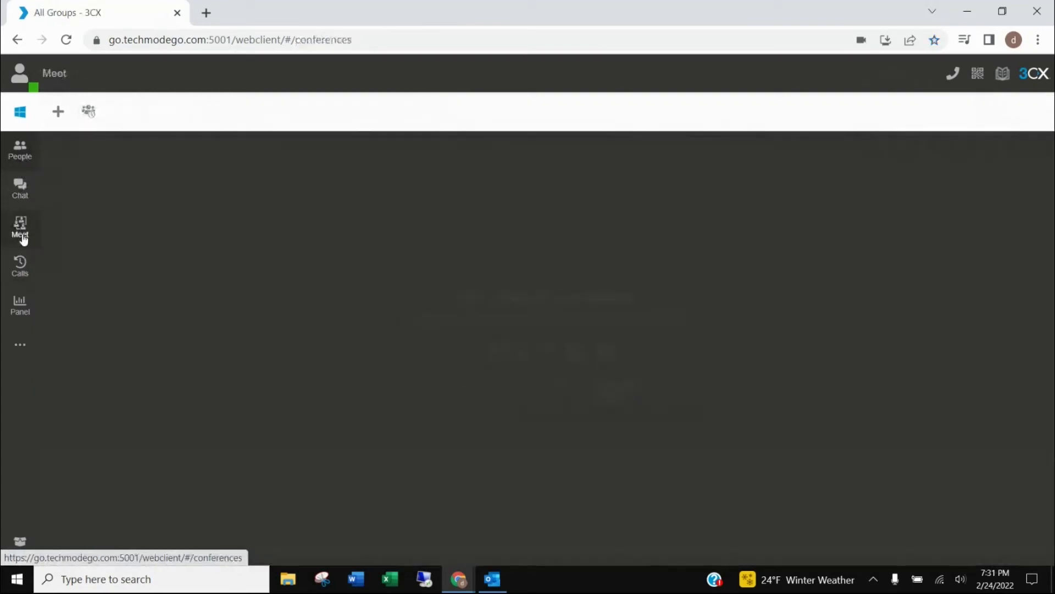
{"action": "left_click", "coordinate": [55, 113]}
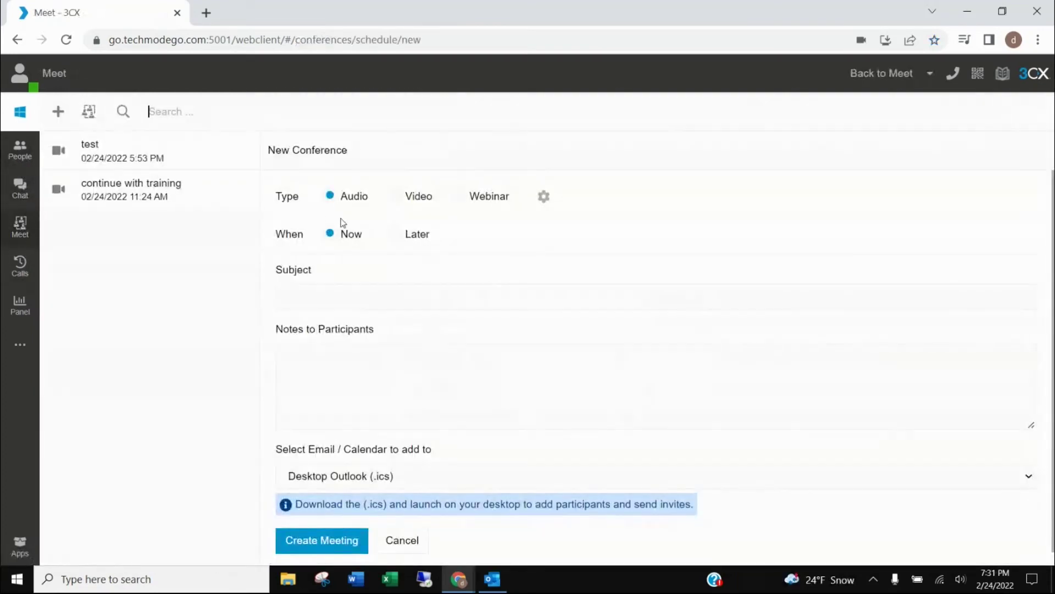
Step: Schedule the conference for Later on 02/25/2022 with subject 'subject...' and announcements enabled
{"action": "left_click", "coordinate": [396, 235]}
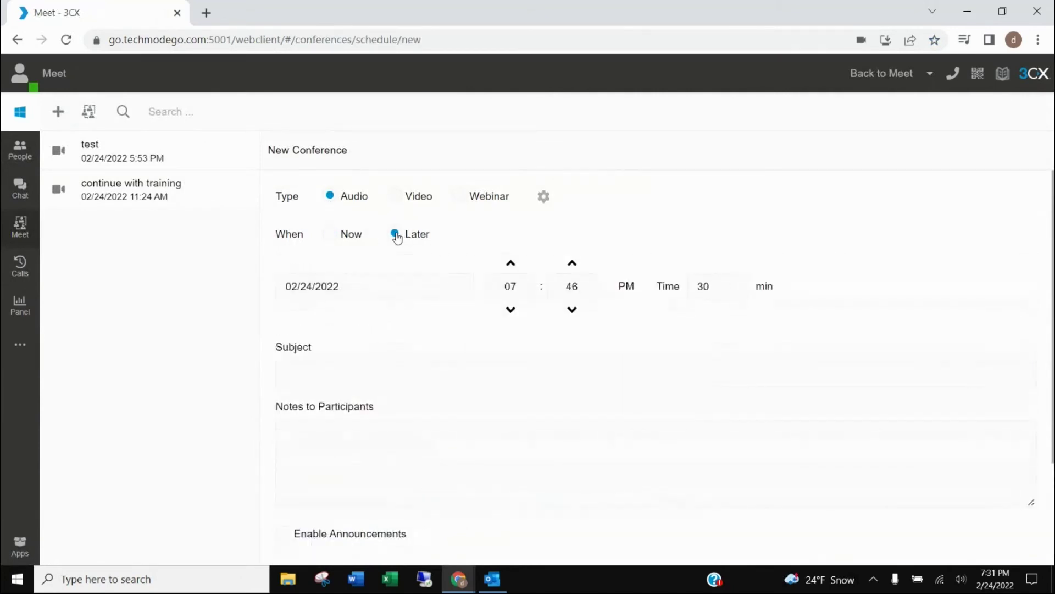
{"action": "left_click", "coordinate": [387, 284]}
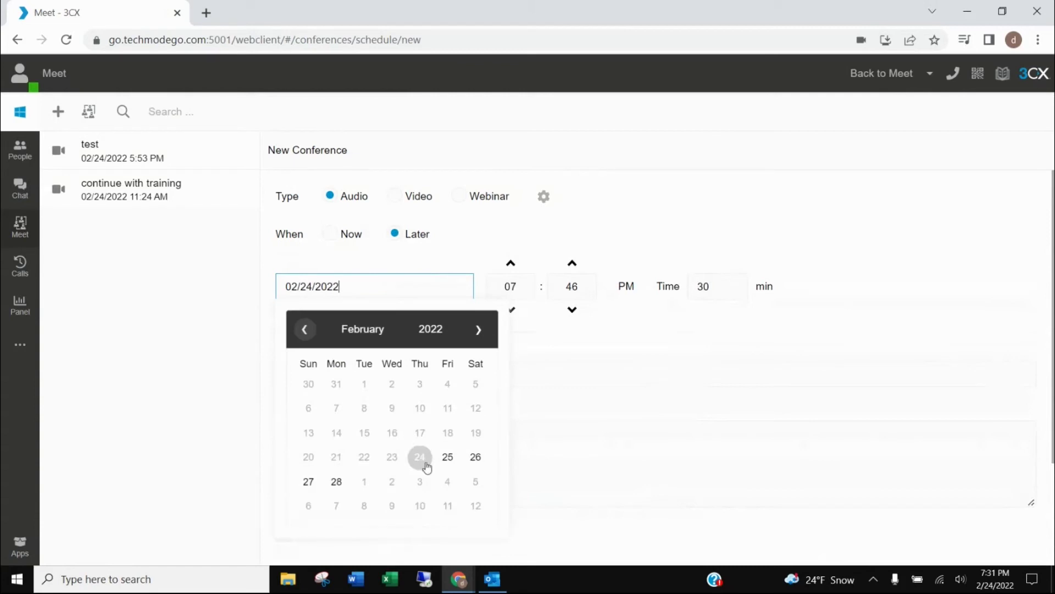
{"action": "left_click", "coordinate": [448, 457]}
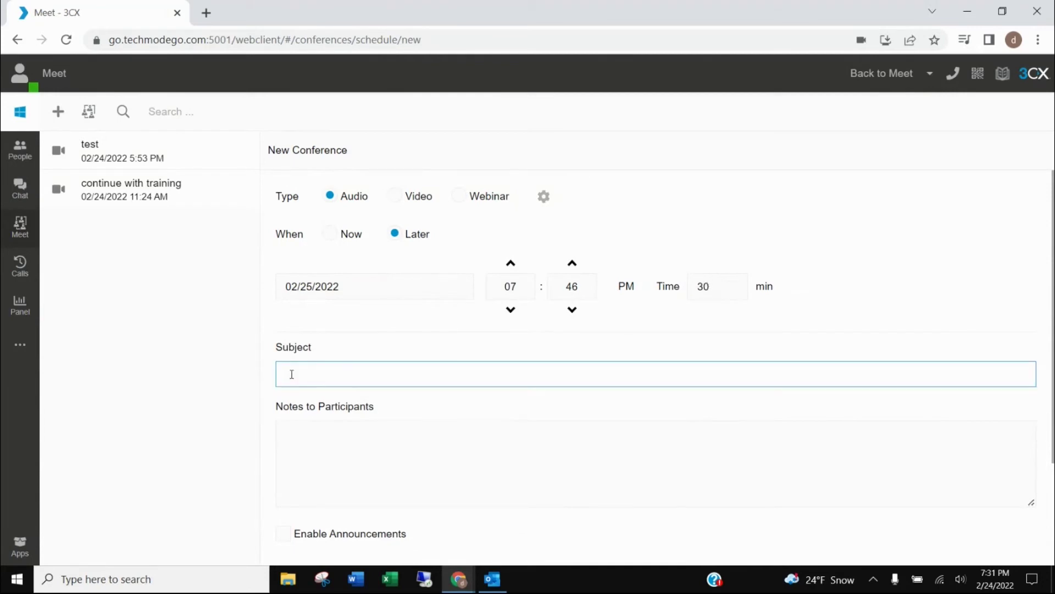
{"action": "type", "text": "subject..."}
{"action": "left_click", "coordinate": [300, 424]}
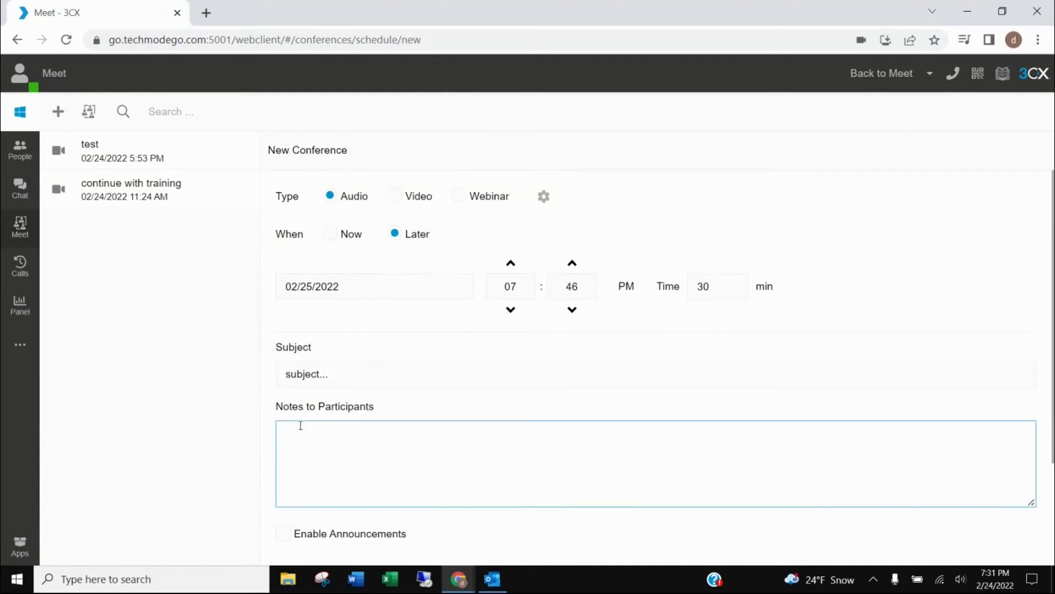
{"action": "scroll", "coordinate": [301, 425], "scroll_direction": "down", "scroll_amount": 3}
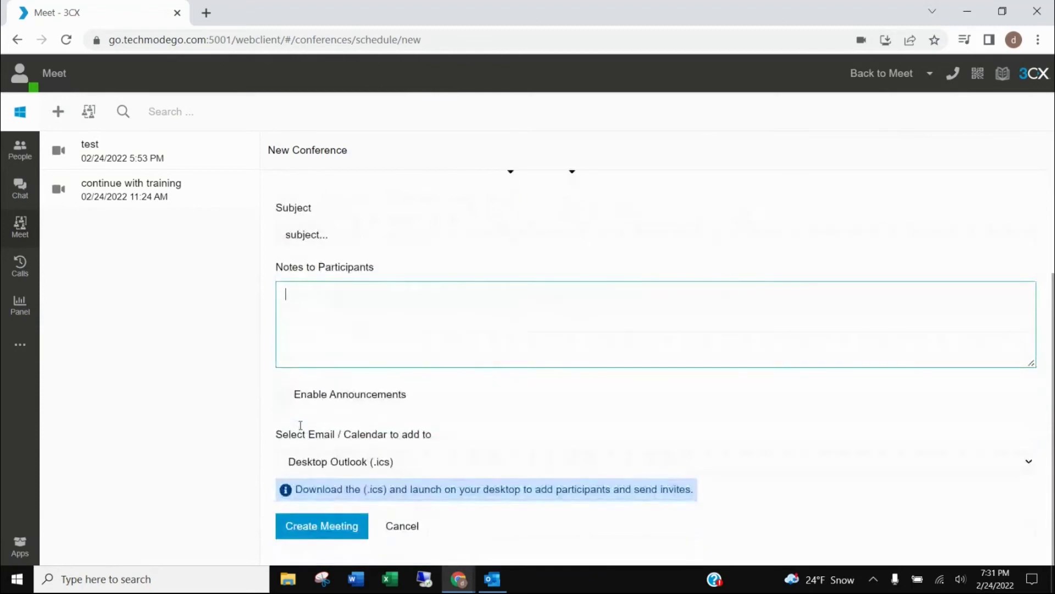
{"action": "scroll", "coordinate": [301, 426], "scroll_direction": "up", "scroll_amount": 3}
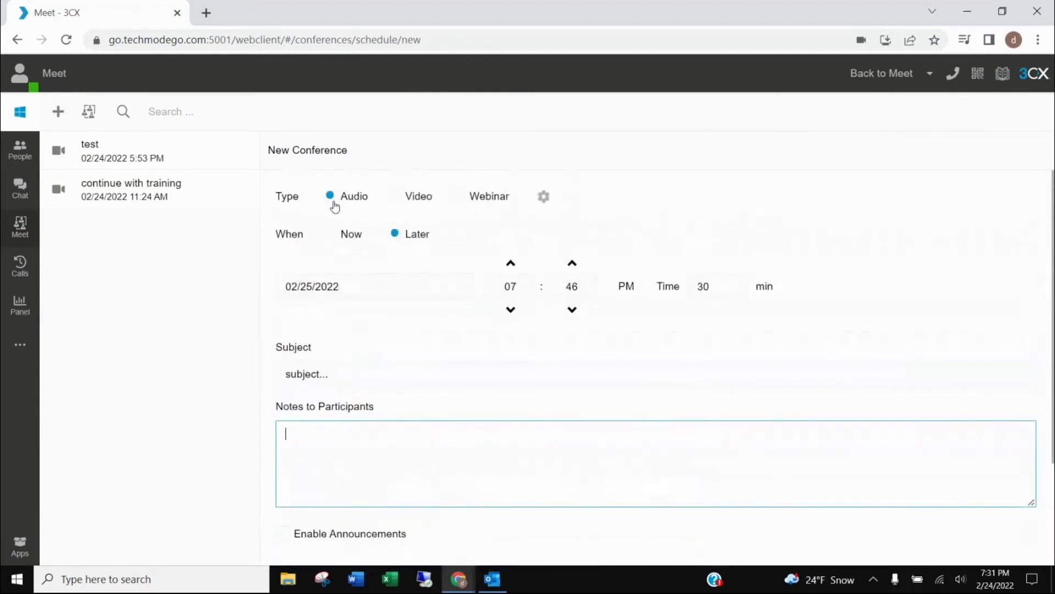
{"action": "scroll", "coordinate": [390, 343], "scroll_direction": "down", "scroll_amount": 3}
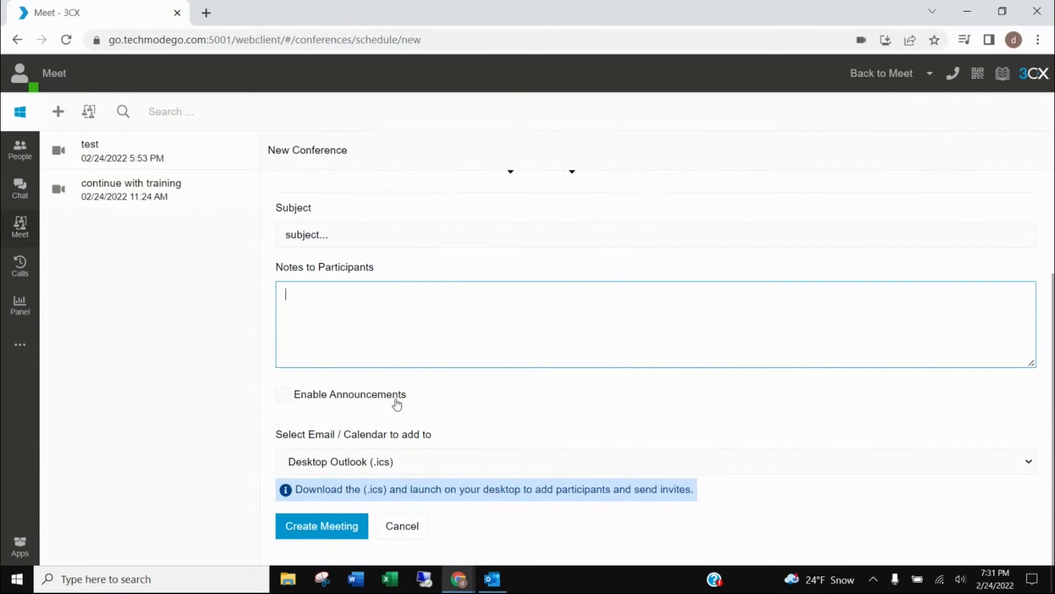
{"action": "left_click", "coordinate": [284, 395]}
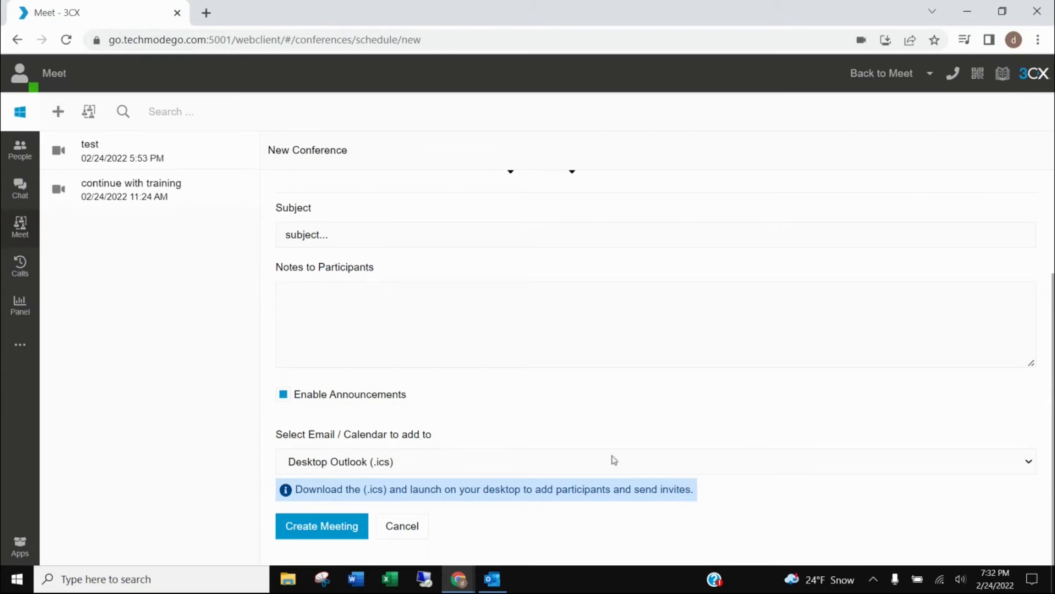
Step: Keep Desktop Outlook (.ics) as the calendar and create the February 25 audio conference
{"action": "left_click", "coordinate": [1029, 465]}
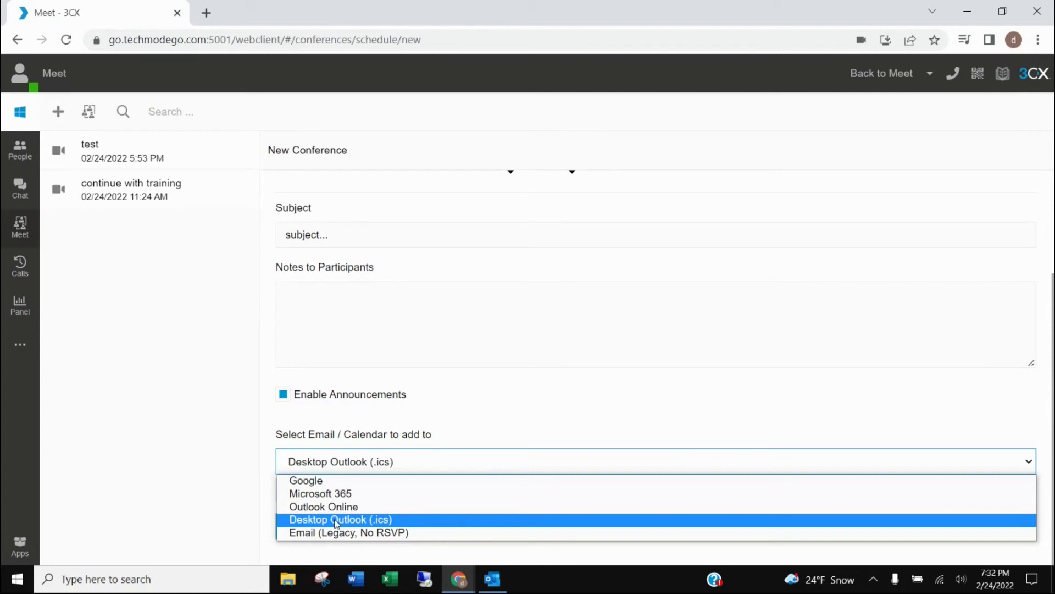
{"action": "left_click", "coordinate": [337, 520]}
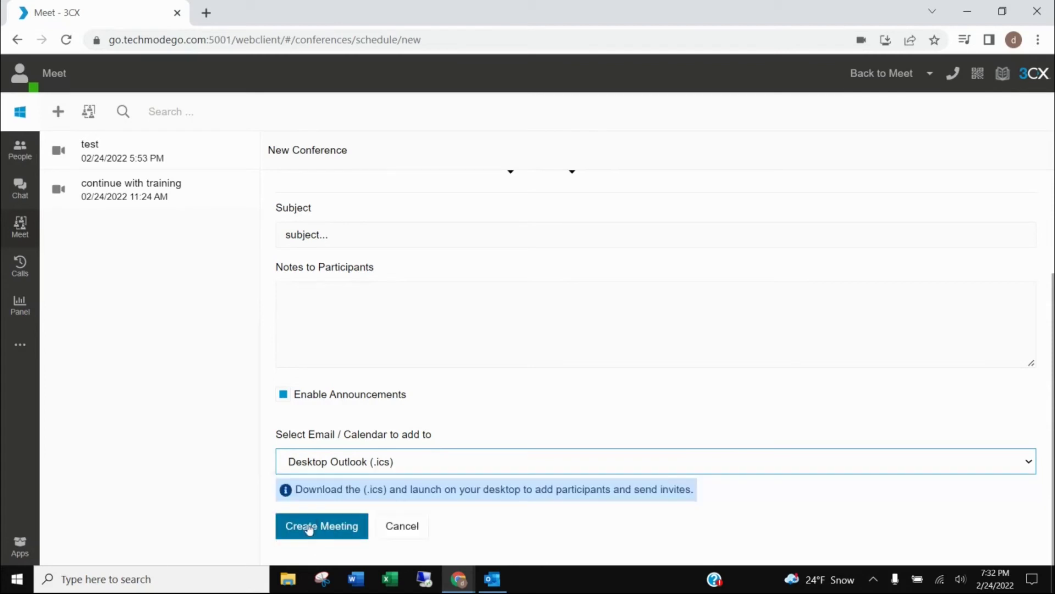
{"action": "left_click", "coordinate": [309, 528]}
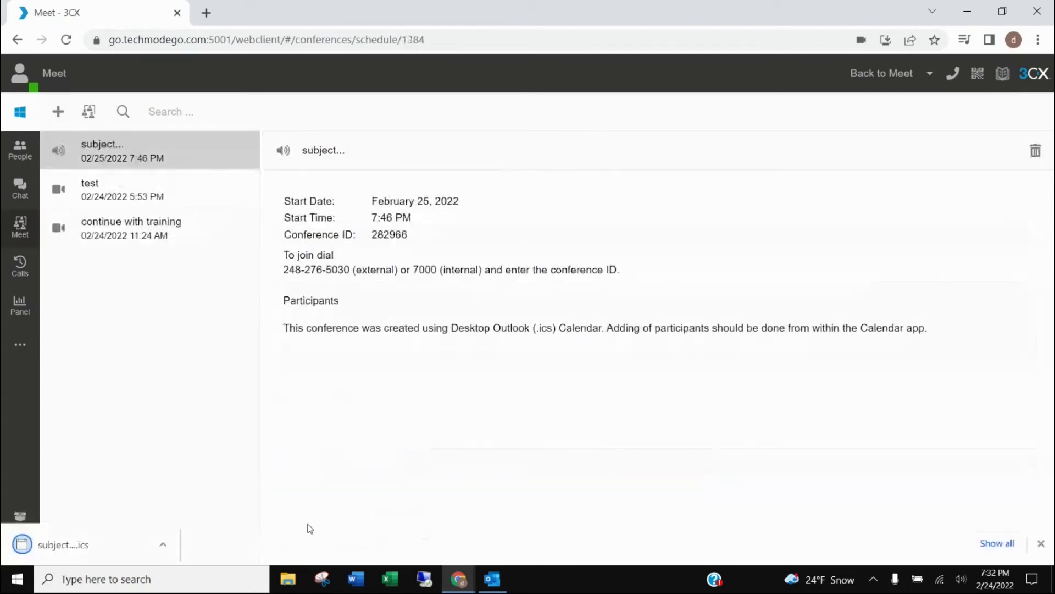
Step: Open the .ics invite in Outlook, convert it to a meeting request, and close without saving
{"action": "left_click", "coordinate": [50, 544]}
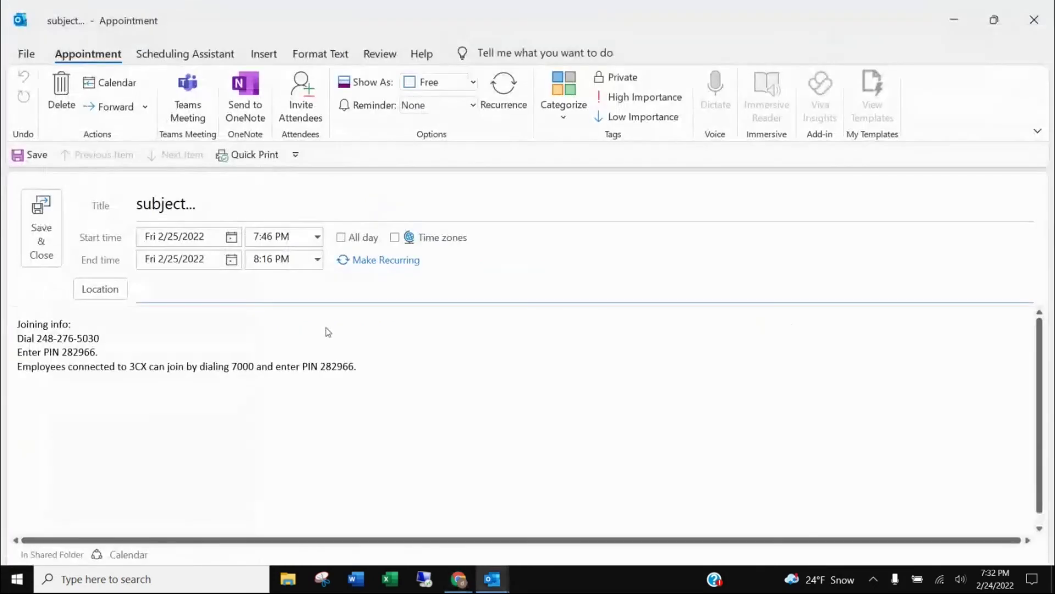
{"action": "left_click", "coordinate": [301, 93]}
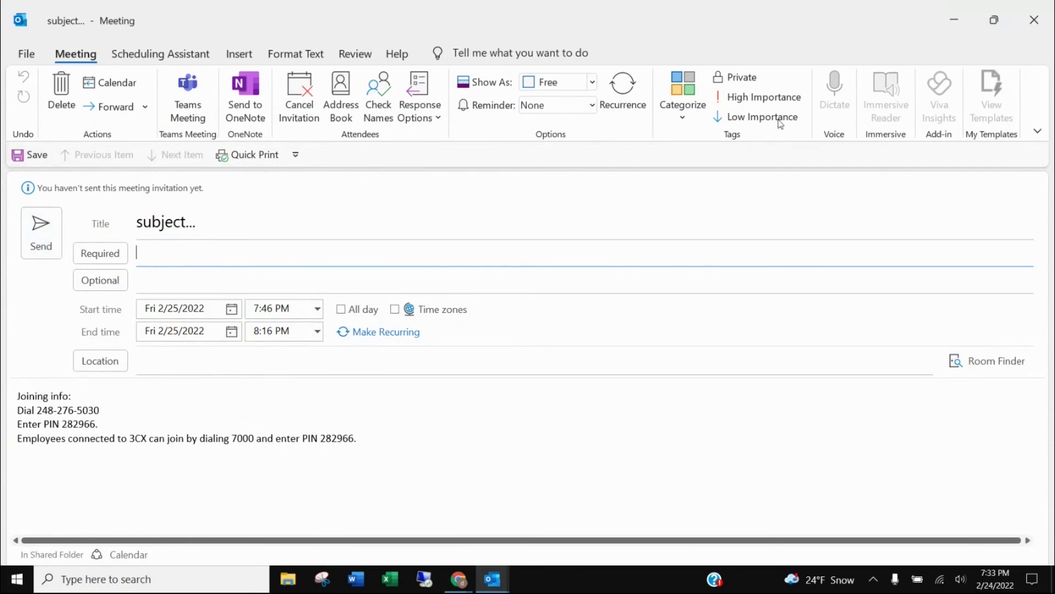
{"action": "left_click", "coordinate": [1034, 21]}
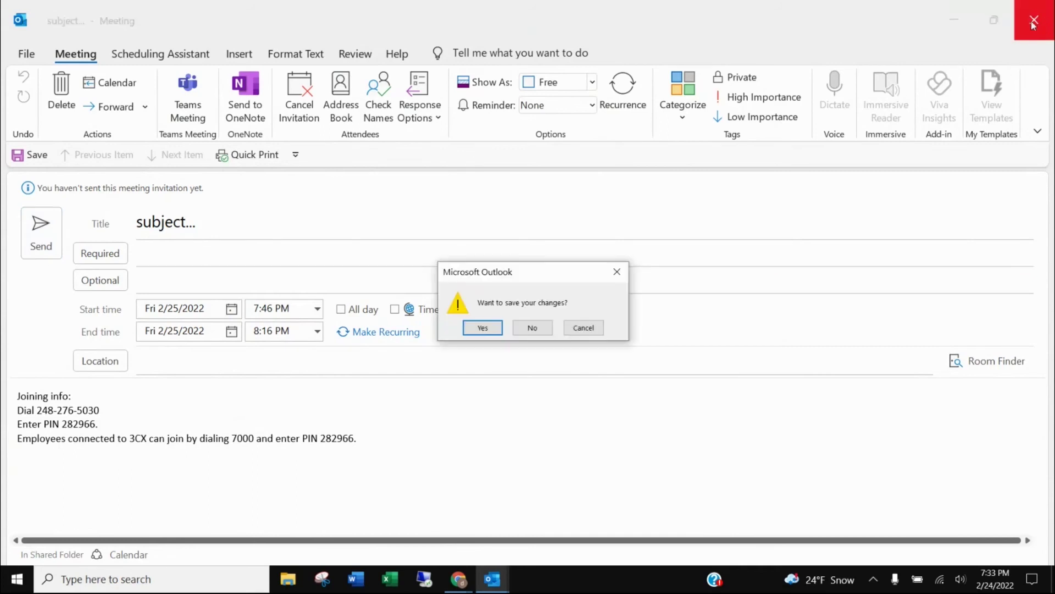
{"action": "left_click", "coordinate": [533, 328]}
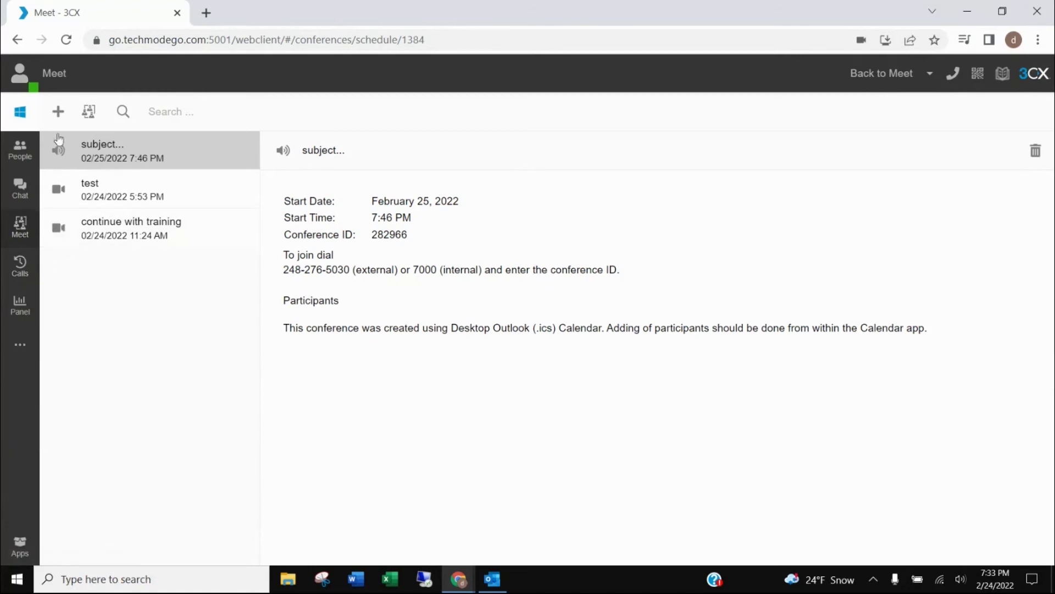
Step: Start a new video conference scheduled for Later on 02/24/2022
{"action": "left_click", "coordinate": [21, 233]}
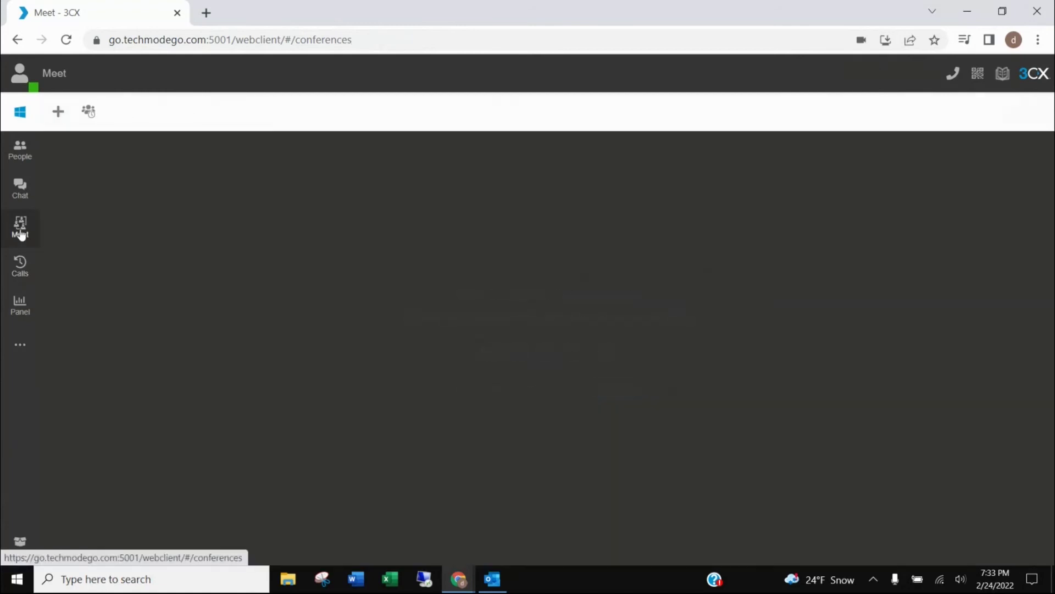
{"action": "left_click", "coordinate": [56, 117]}
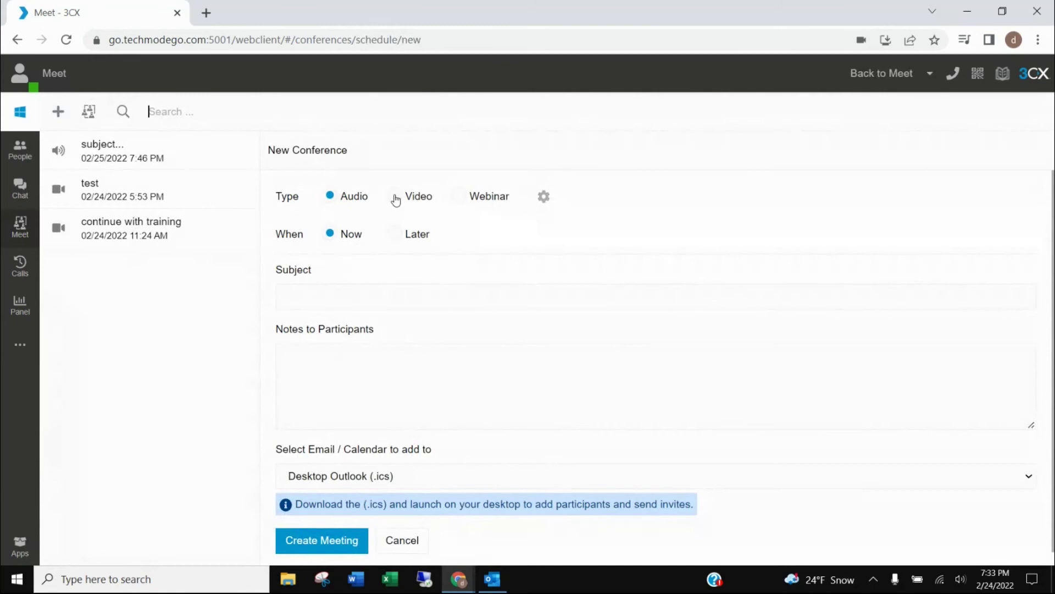
{"action": "left_click", "coordinate": [395, 197]}
{"action": "left_click", "coordinate": [396, 235]}
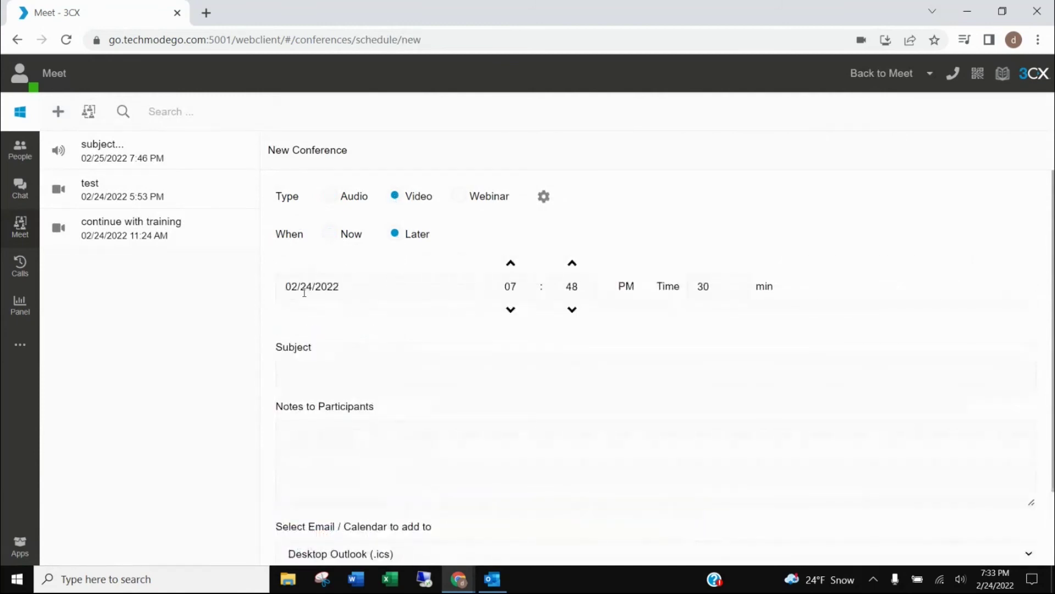
{"action": "left_click", "coordinate": [345, 289]}
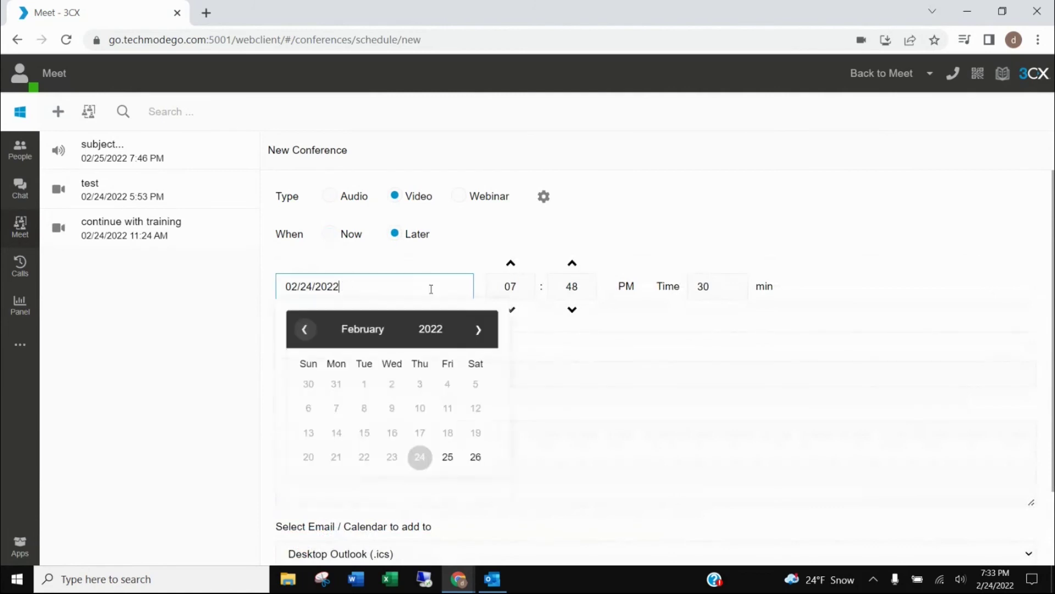
{"action": "left_click", "coordinate": [547, 366]}
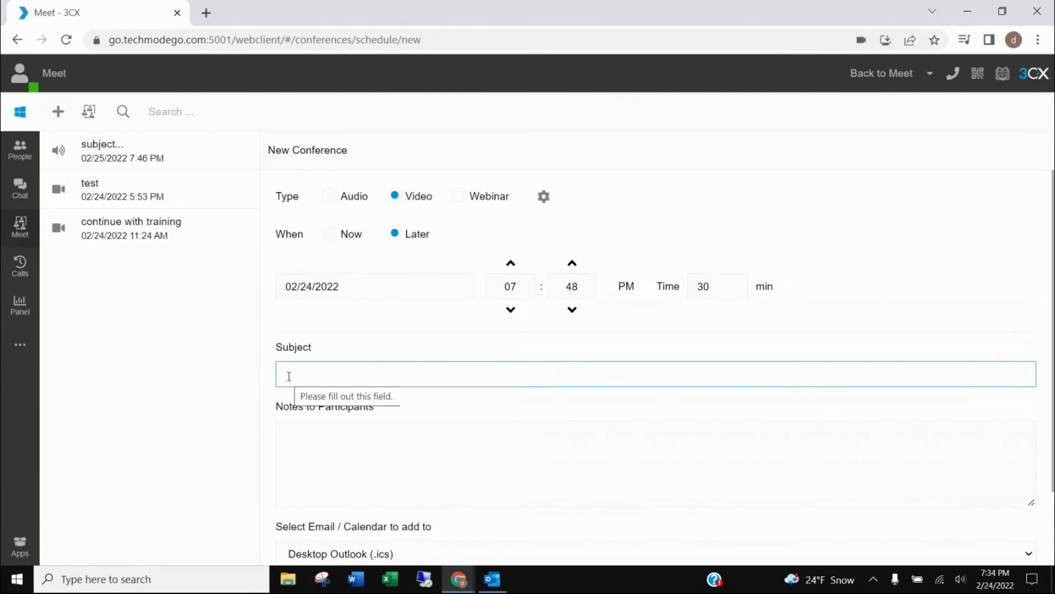
Step: Give it the subject 'sssss' and create the 7:48 PM video conference
{"action": "type", "text": "sssss"}
{"action": "scroll", "coordinate": [290, 376], "scroll_direction": "down", "scroll_amount": 2}
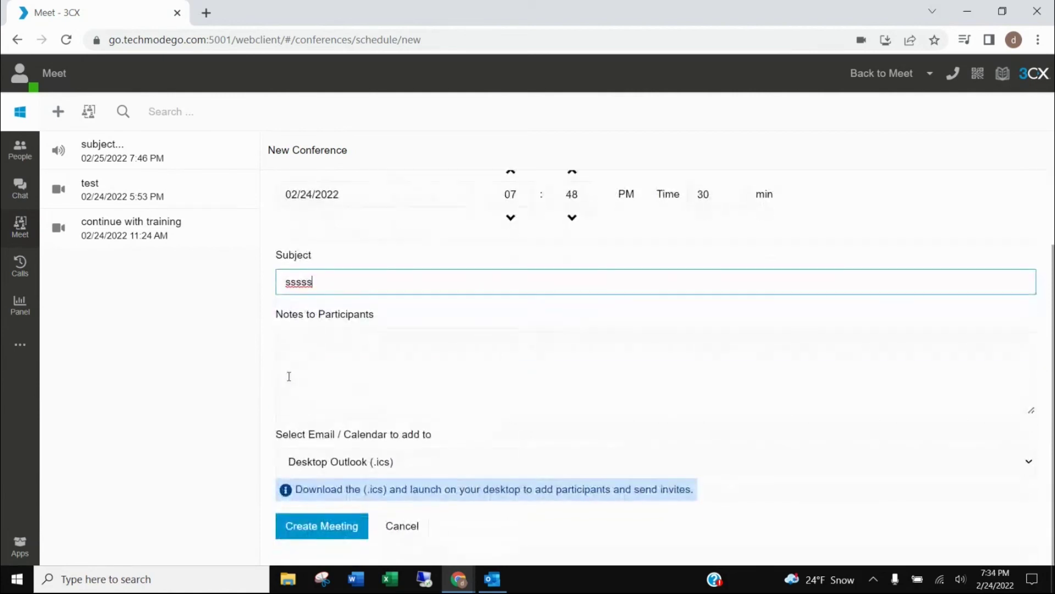
{"action": "left_click", "coordinate": [287, 347]}
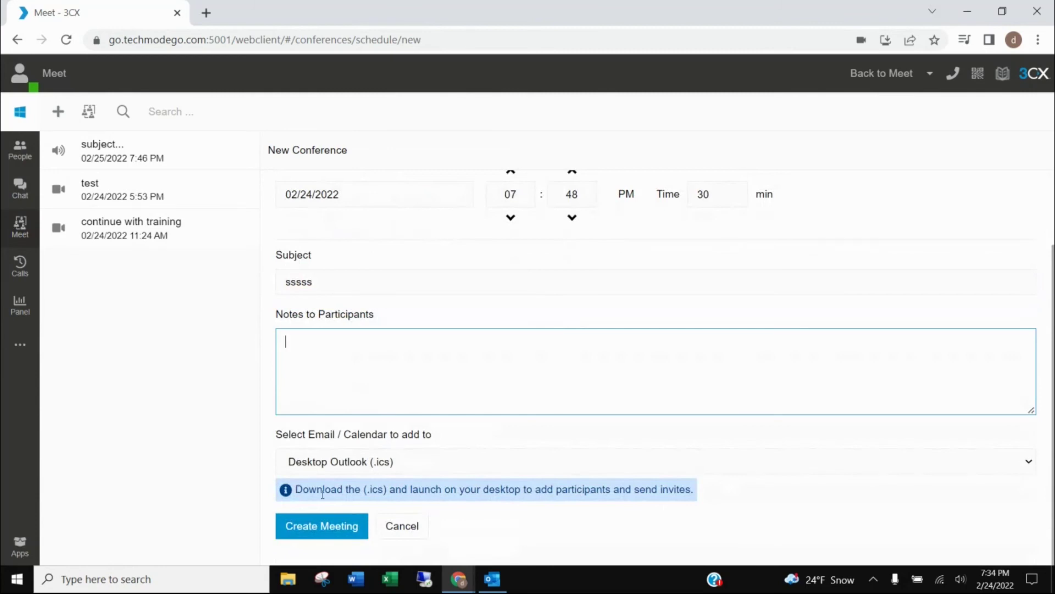
{"action": "left_click", "coordinate": [325, 528]}
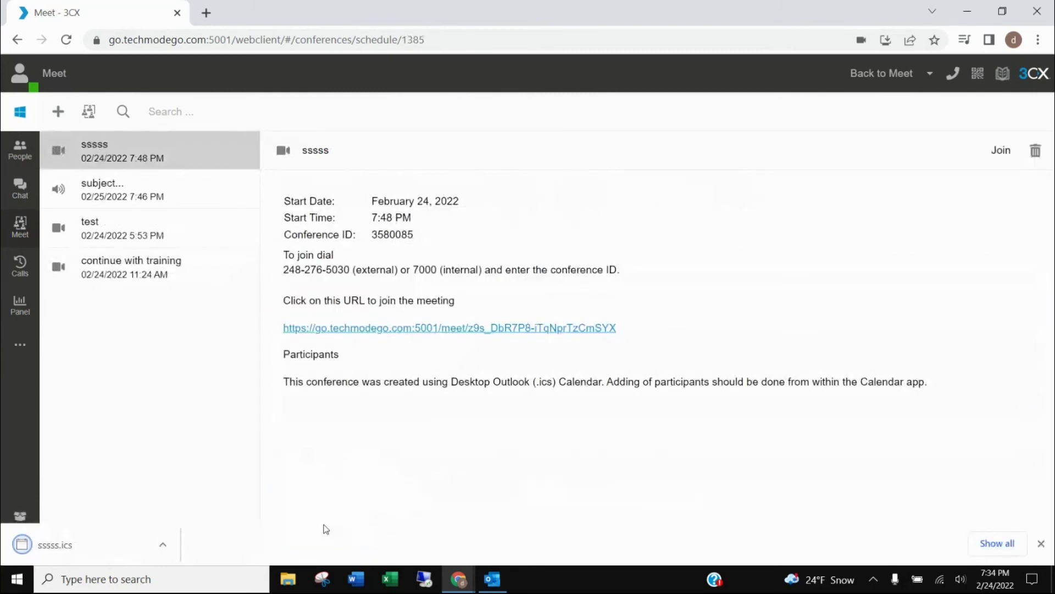
Step: Open the downloaded sssss.ics invite from Chrome's download bar
{"action": "left_click", "coordinate": [55, 547]}
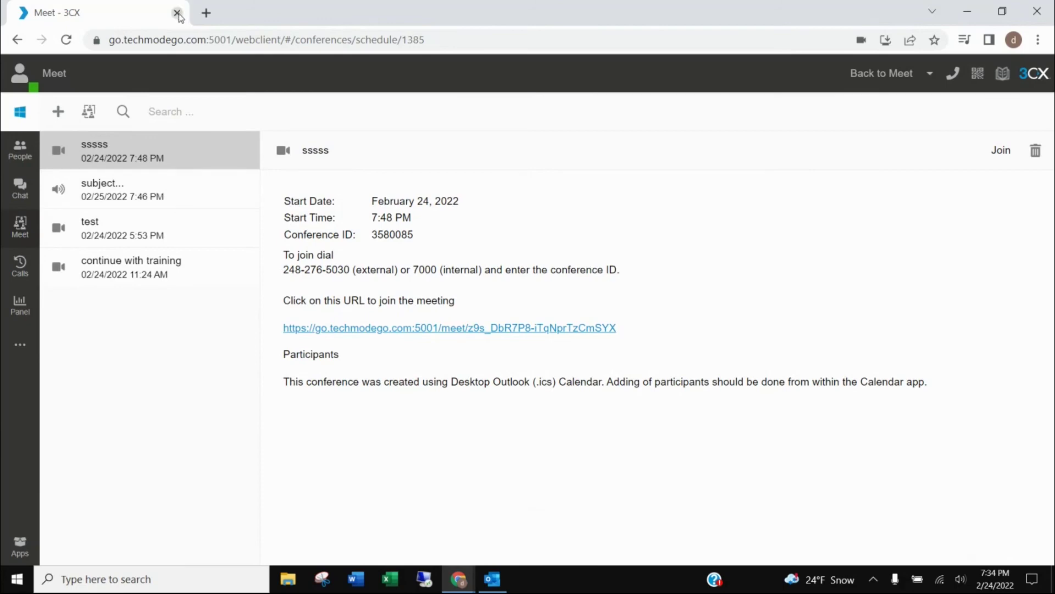
Step: Convert the 'sssss' Outlook appointment to a meeting request, then close it without saving
{"action": "key", "text": "alt+Tab"}
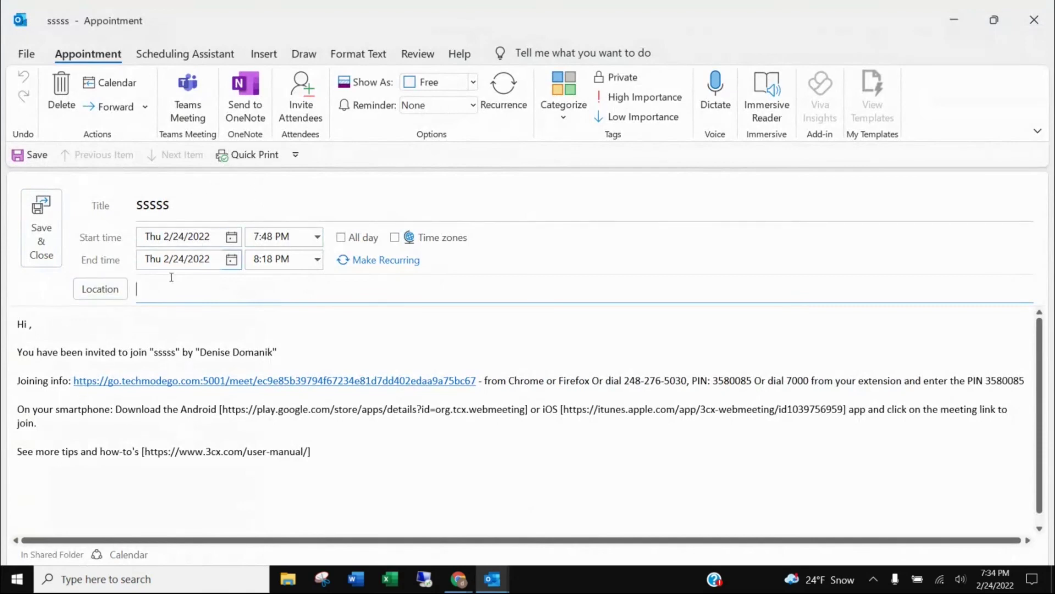
{"action": "left_click", "coordinate": [300, 104]}
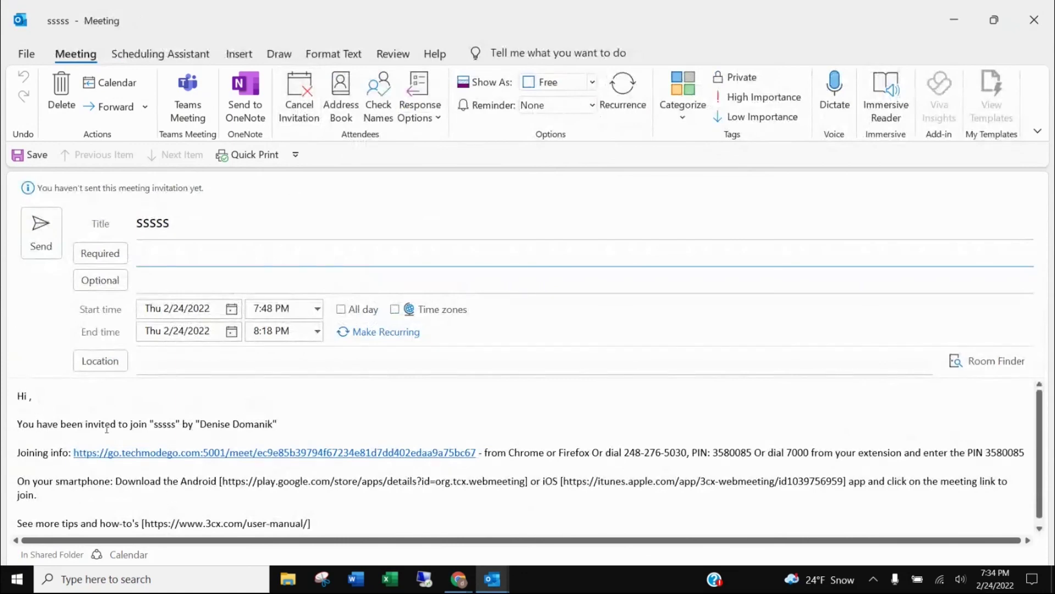
{"action": "scroll", "coordinate": [167, 477], "scroll_direction": "down", "scroll_amount": 1}
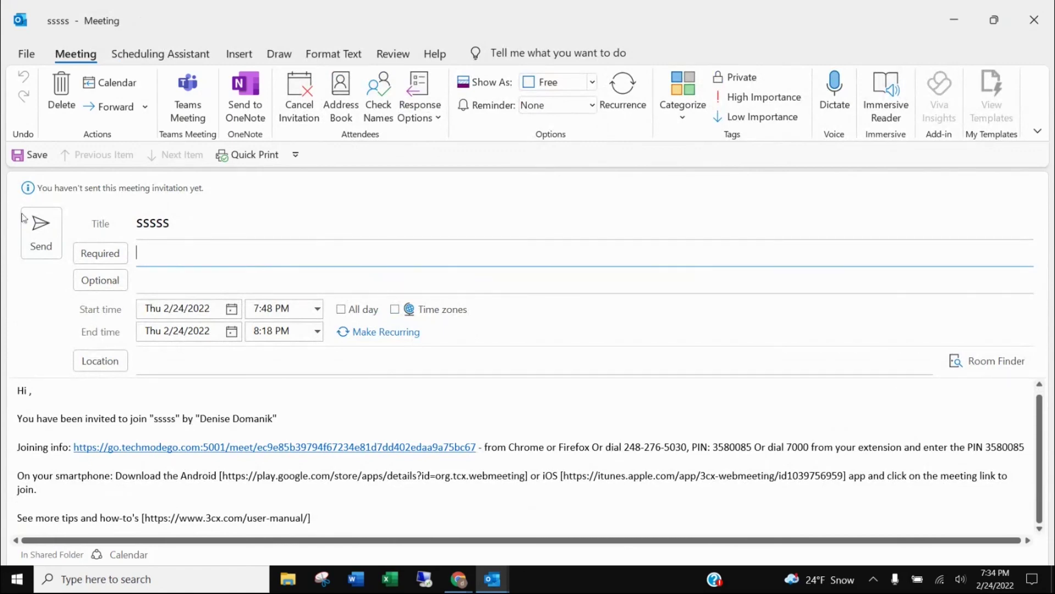
{"action": "left_click", "coordinate": [1034, 20]}
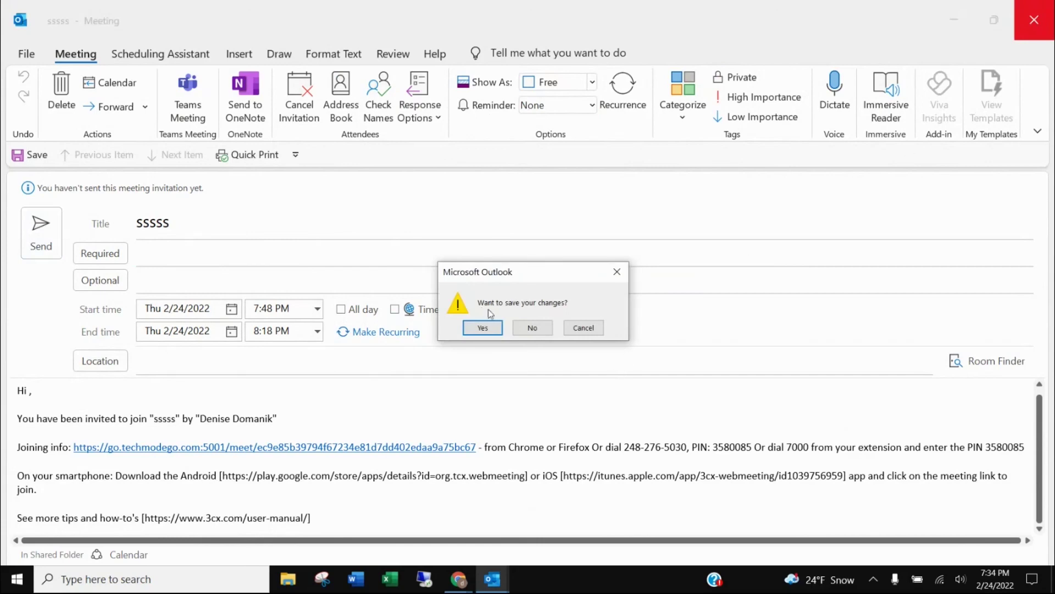
{"action": "left_click", "coordinate": [533, 328]}
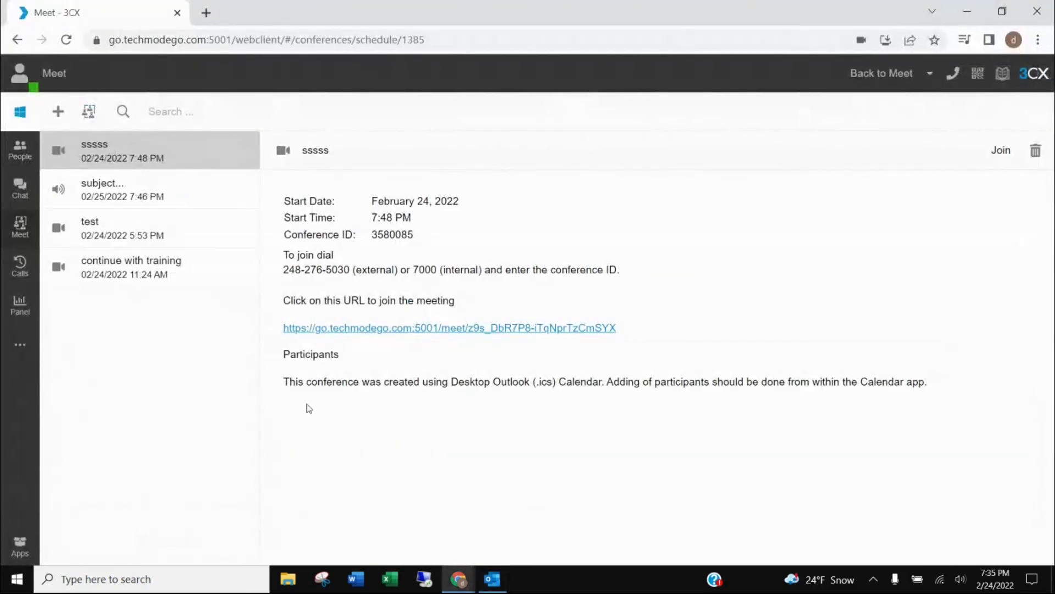
Step: Review the scheduled conferences in Meet, then show the People directory with every contact Available
{"action": "left_click", "coordinate": [23, 232]}
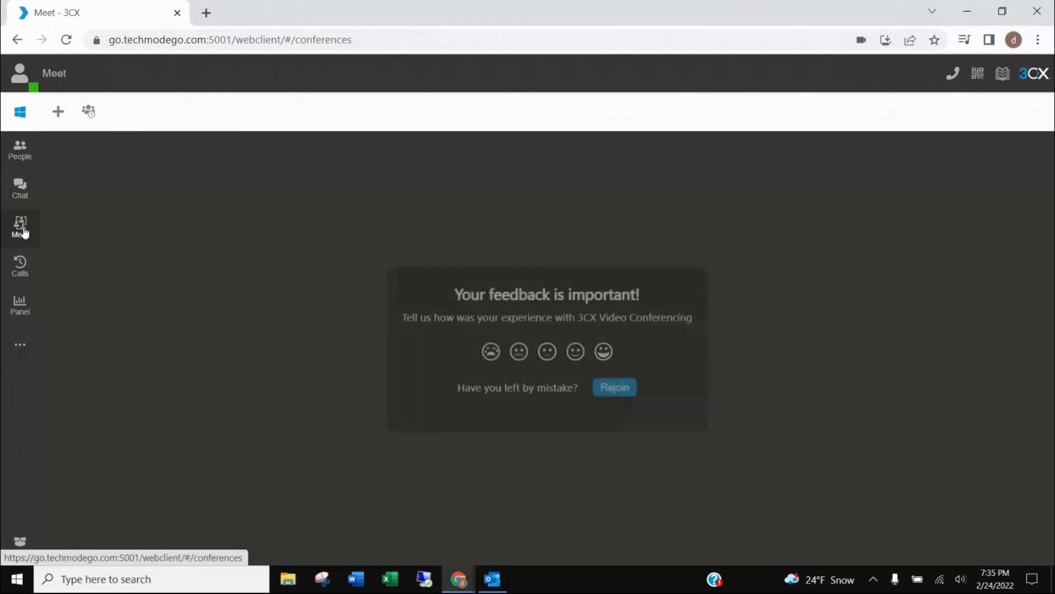
{"action": "left_click", "coordinate": [88, 109]}
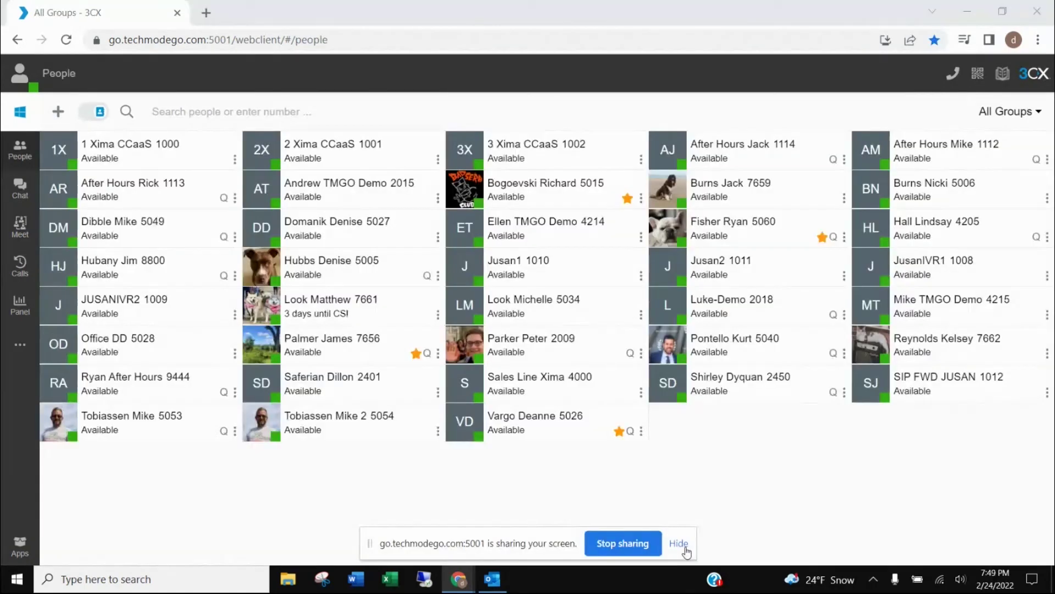
{"action": "left_click", "coordinate": [677, 545]}
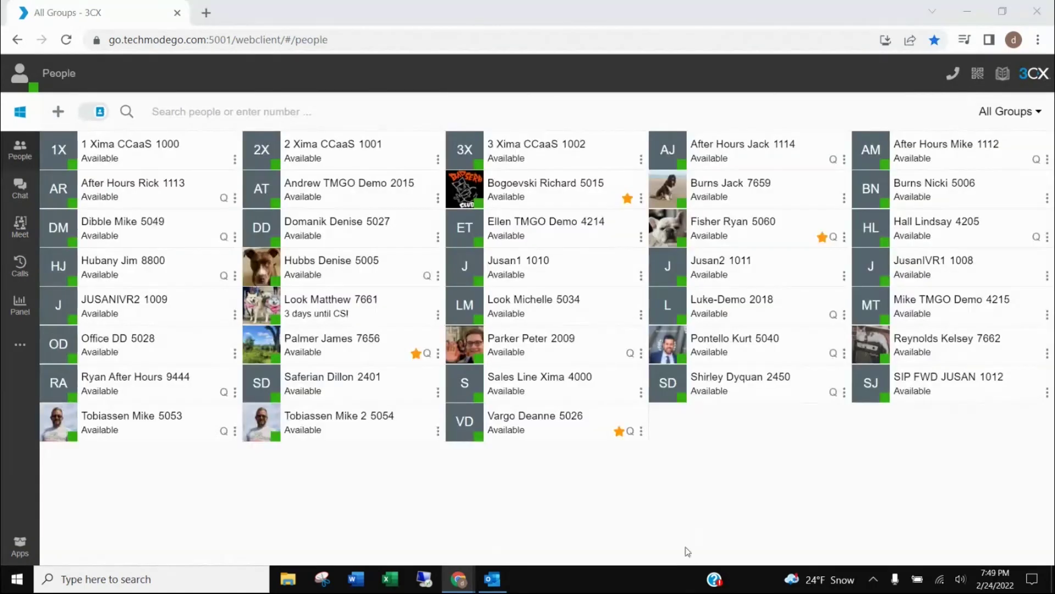
Step: Show the Calls history with the call-type filter left on All, listing every incoming and outgoing call
{"action": "left_click", "coordinate": [20, 269]}
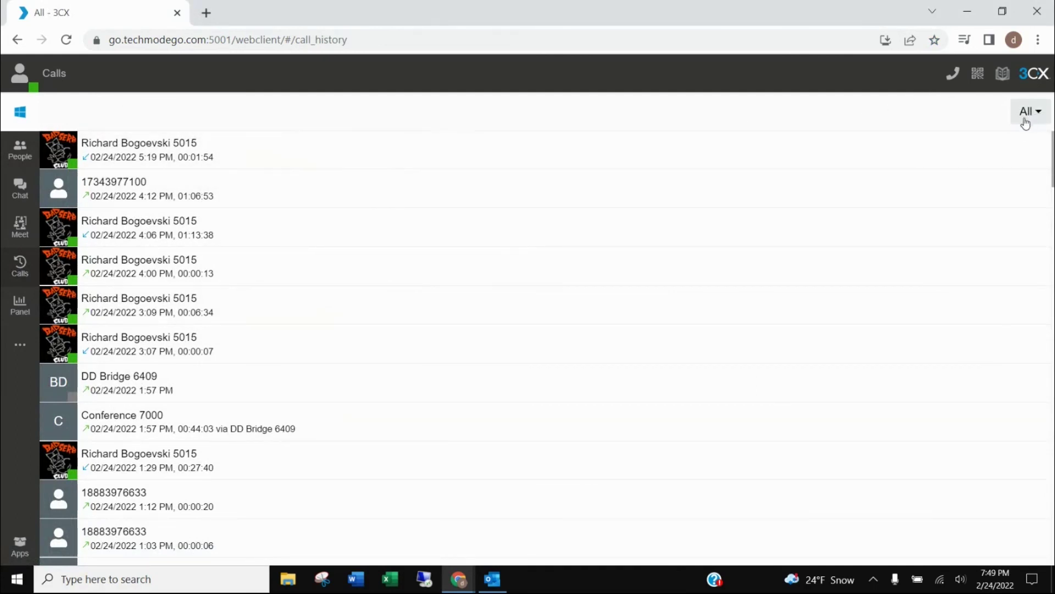
{"action": "left_click", "coordinate": [1041, 114]}
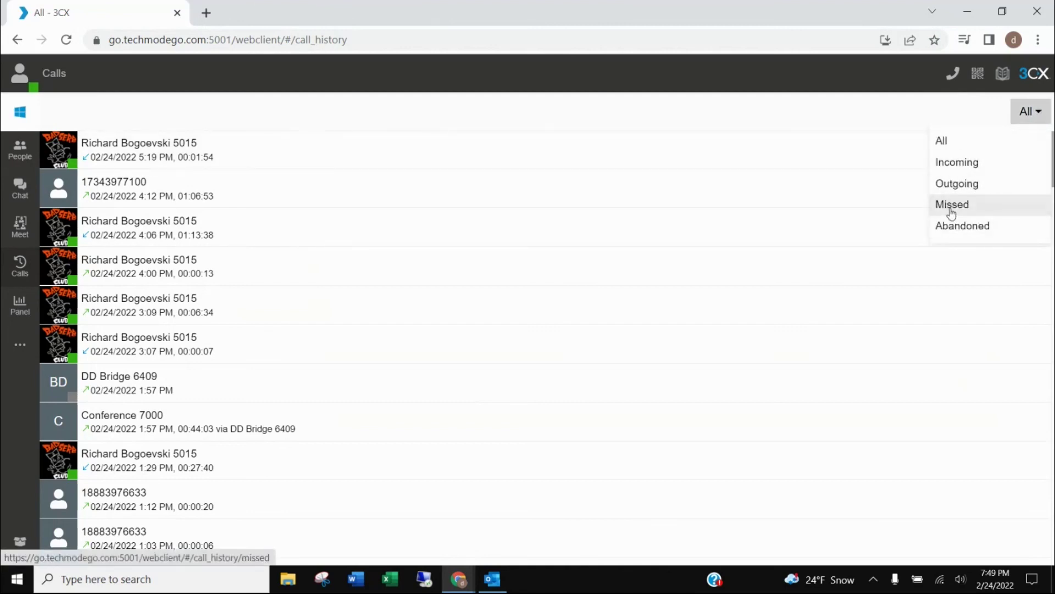
{"action": "left_click", "coordinate": [262, 157]}
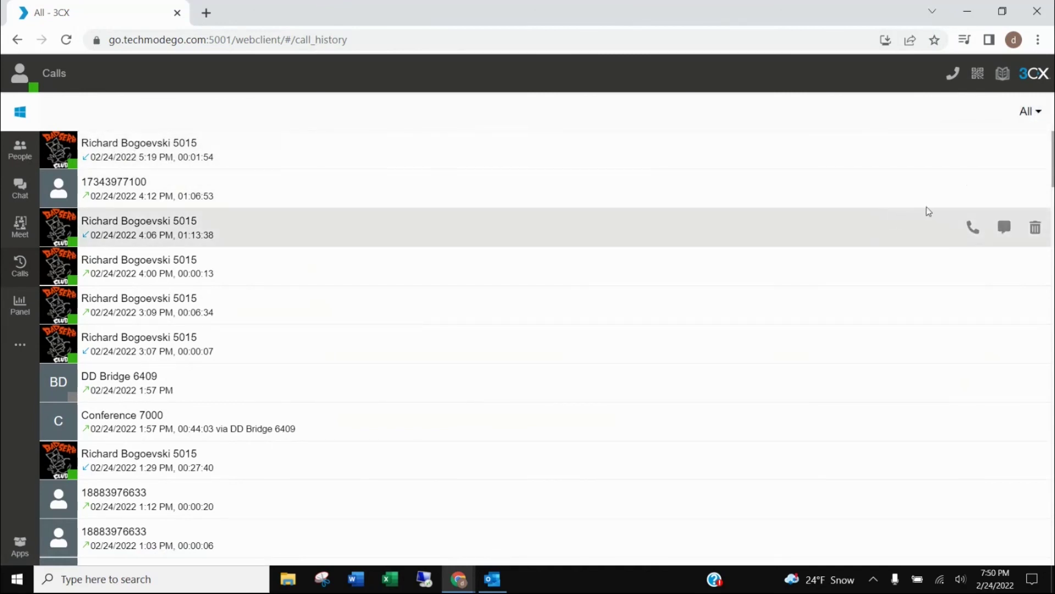